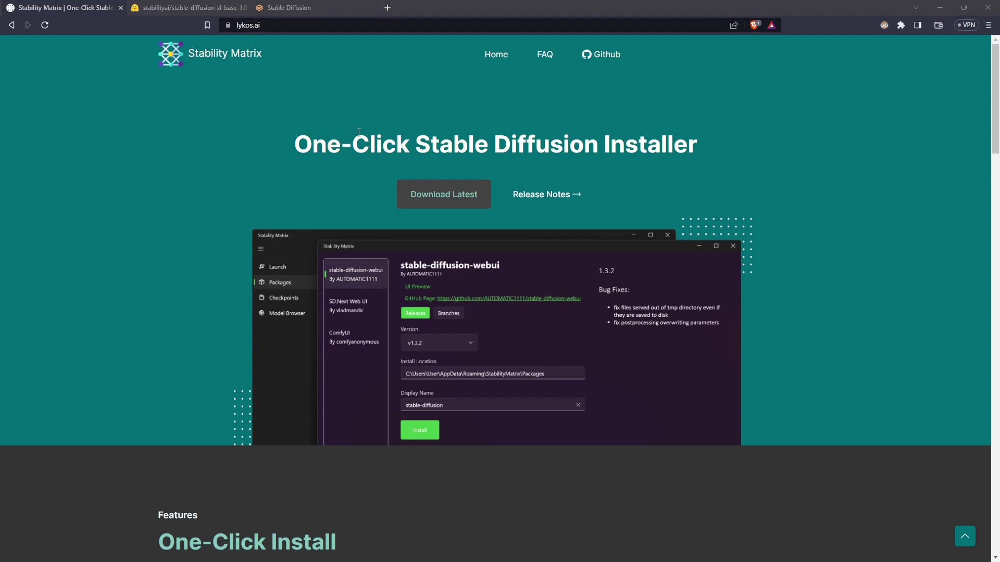
Open the Stability Matrix GitHub README at its Latest Release badges, then cancel the Windows download
{"action": "left_click", "coordinate": [610, 59]}
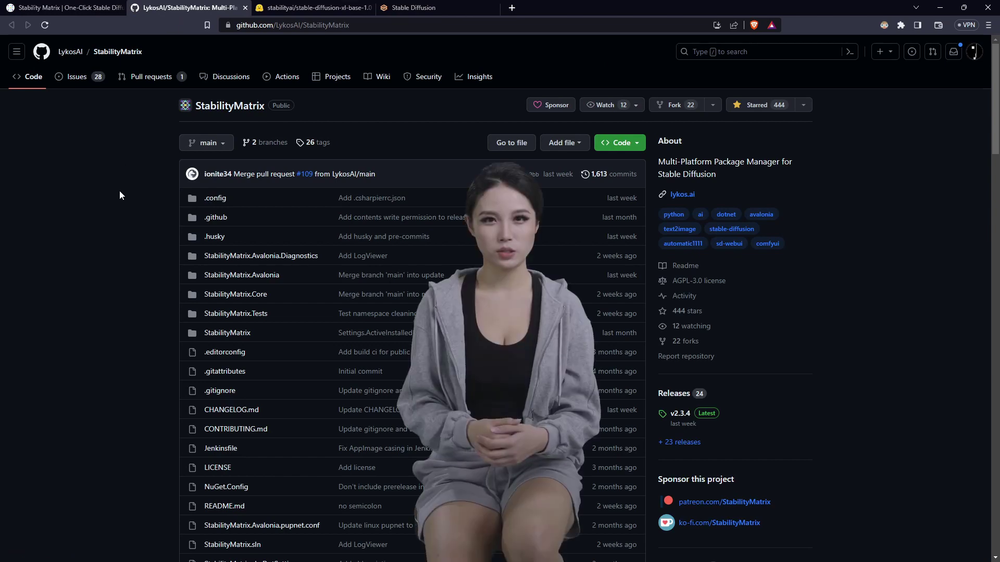
{"action": "scroll", "coordinate": [119, 193], "scroll_direction": "down", "scroll_amount": 8}
{"action": "scroll", "coordinate": [120, 194], "scroll_direction": "down", "scroll_amount": 6}
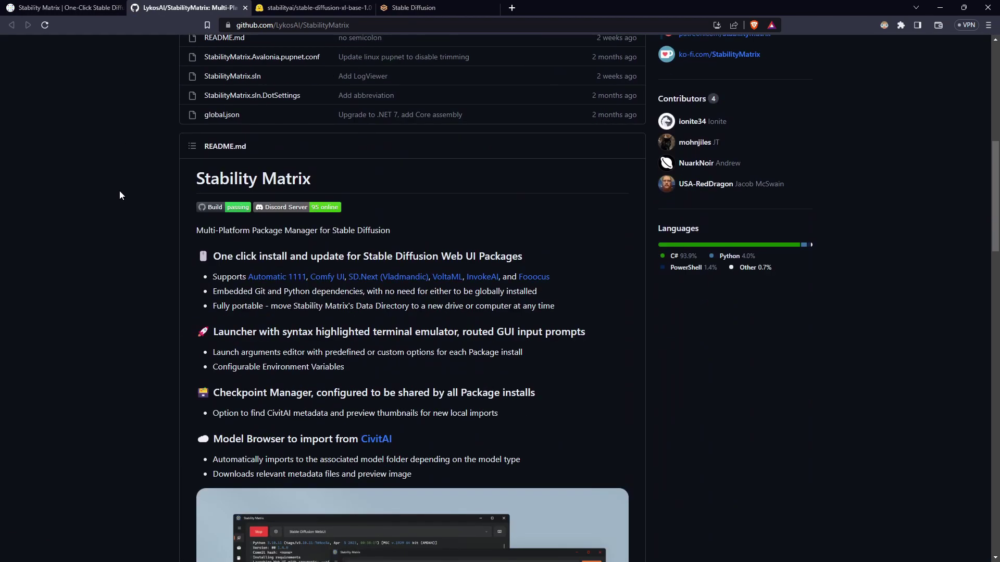
{"action": "scroll", "coordinate": [120, 195], "scroll_direction": "down", "scroll_amount": 7}
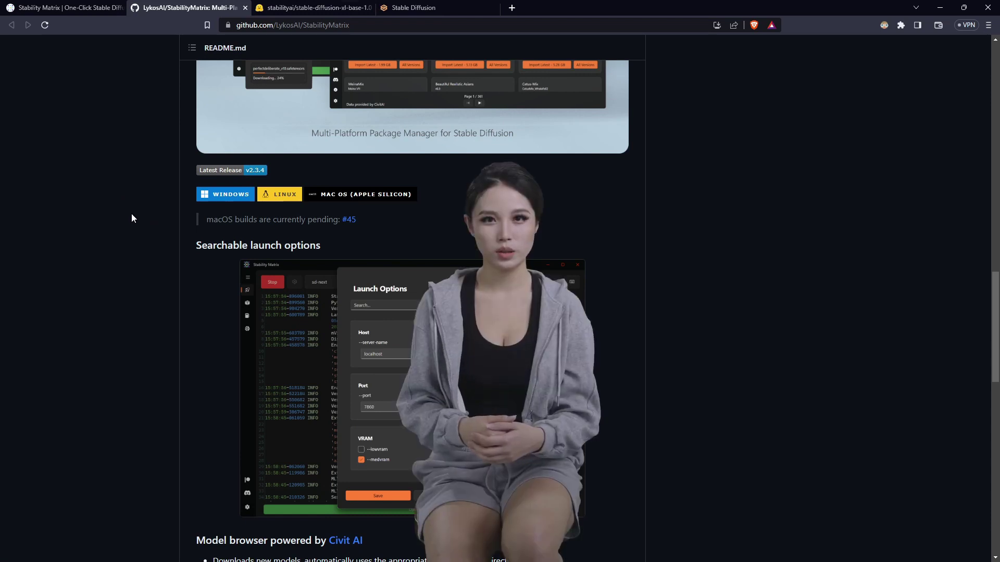
{"action": "left_click", "coordinate": [229, 196]}
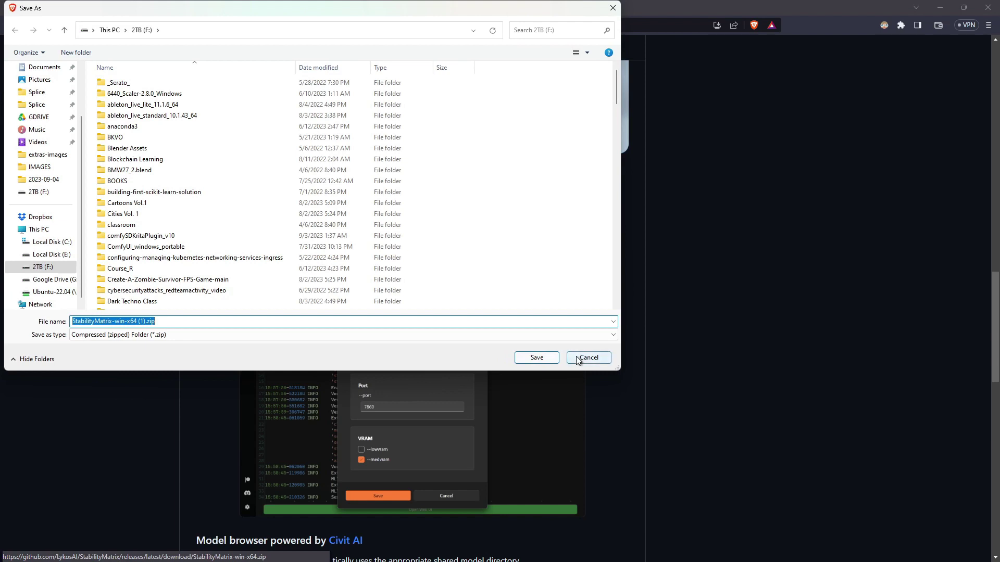
{"action": "left_click", "coordinate": [578, 360]}
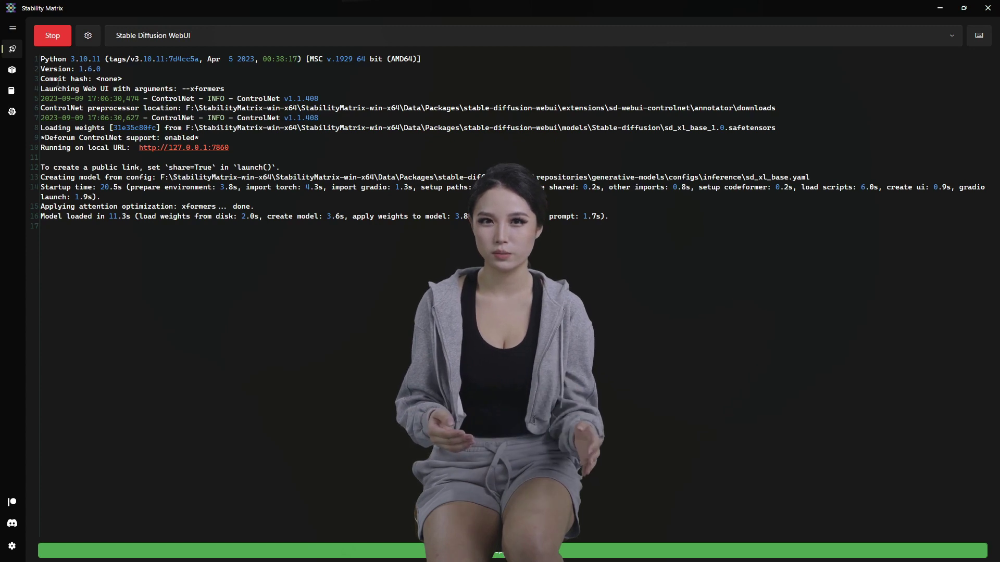
Show the installed packages list, glance at the Add Package options, and close that dialog
{"action": "left_click", "coordinate": [13, 70]}
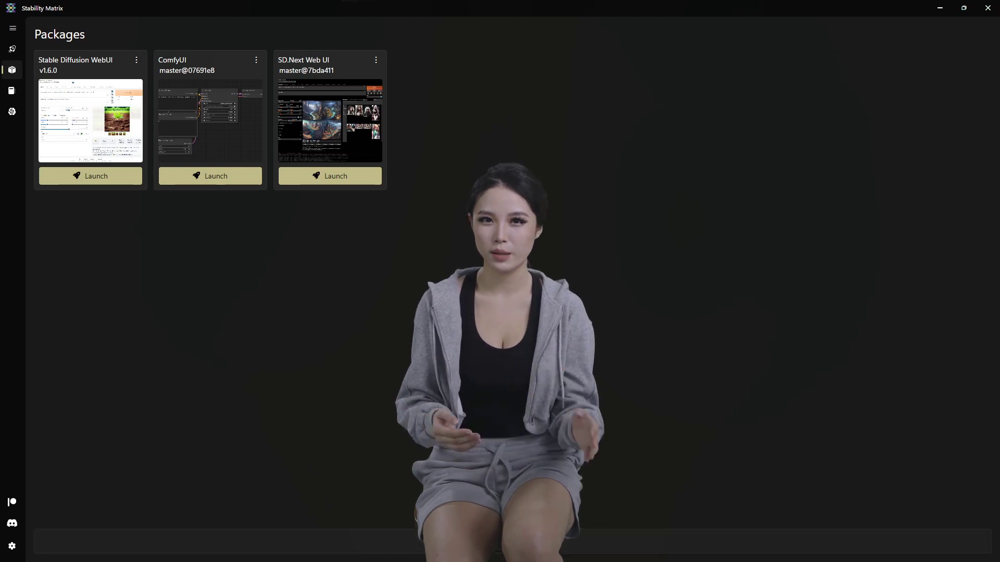
{"action": "left_click", "coordinate": [500, 542]}
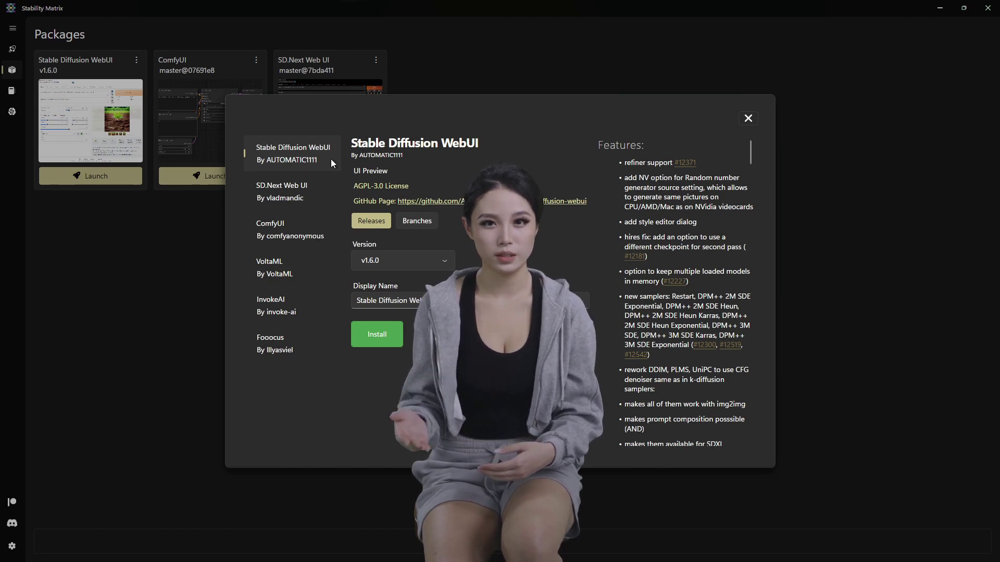
{"action": "left_click", "coordinate": [748, 119]}
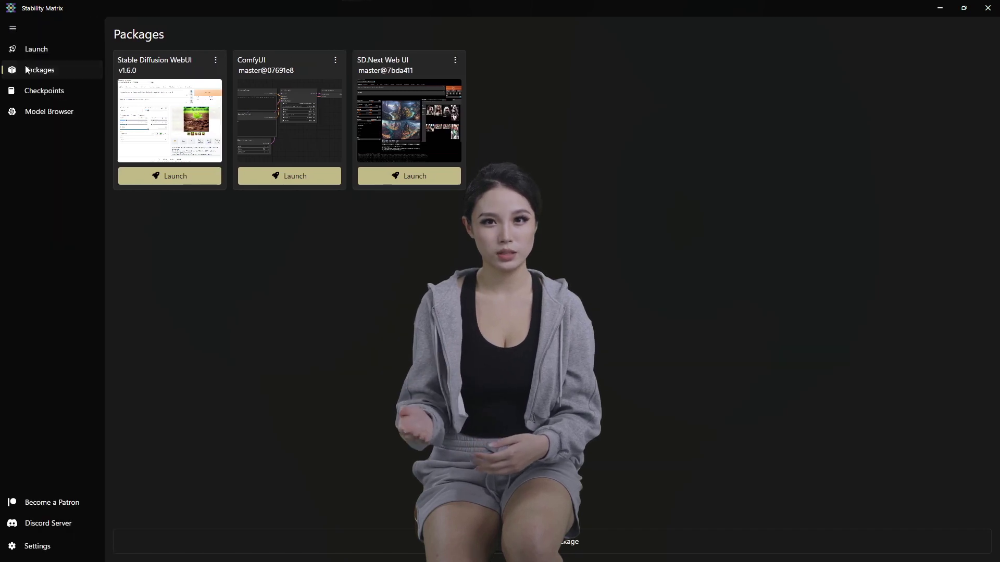
Copy the StableDiffusion models folder path from Explorer's address bar, then close Explorer
{"action": "left_click", "coordinate": [35, 92]}
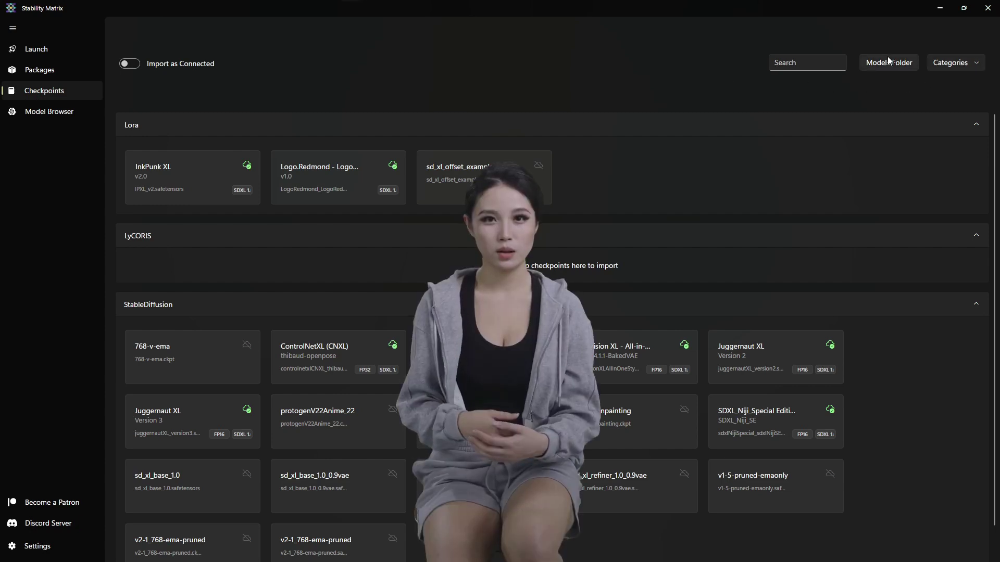
{"action": "left_click", "coordinate": [885, 60]}
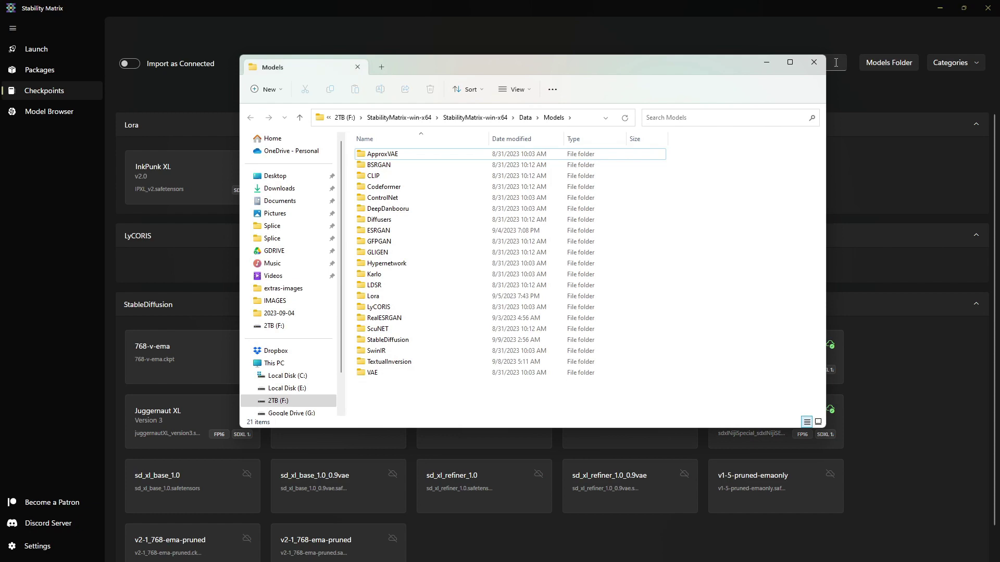
{"action": "left_click_drag", "start_coordinate": [551, 67], "coordinate": [523, 68]}
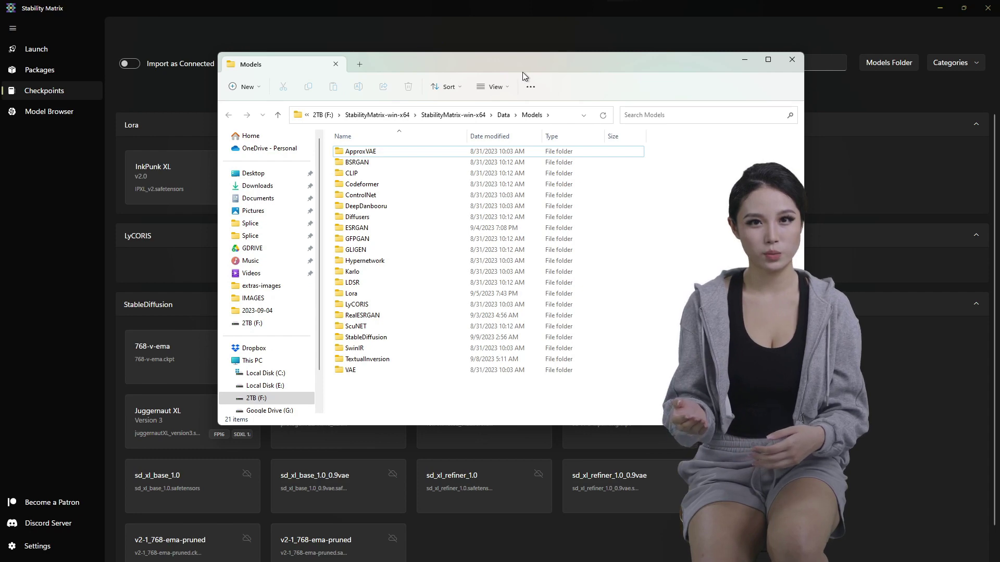
{"action": "double_click", "coordinate": [385, 339]}
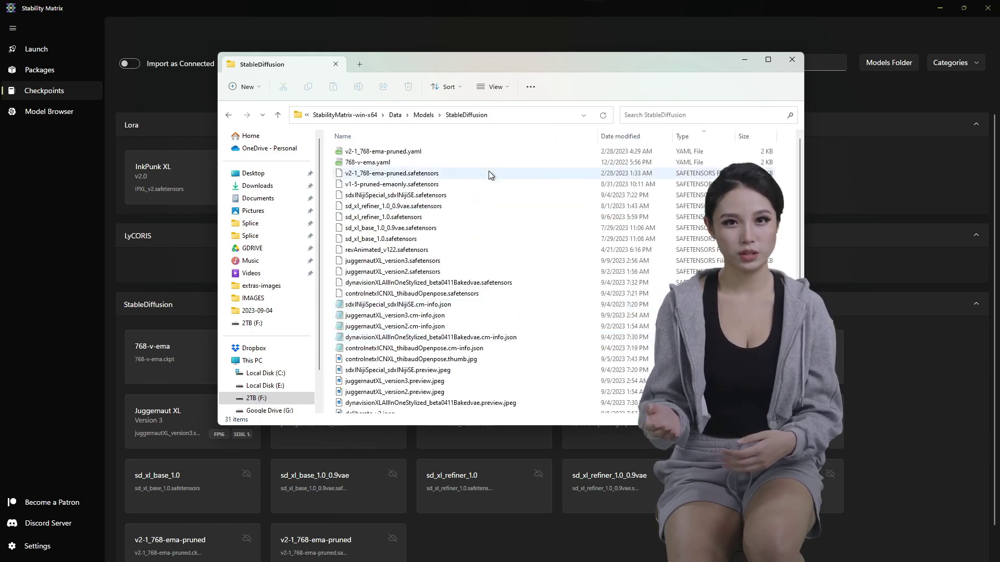
{"action": "left_click", "coordinate": [512, 118]}
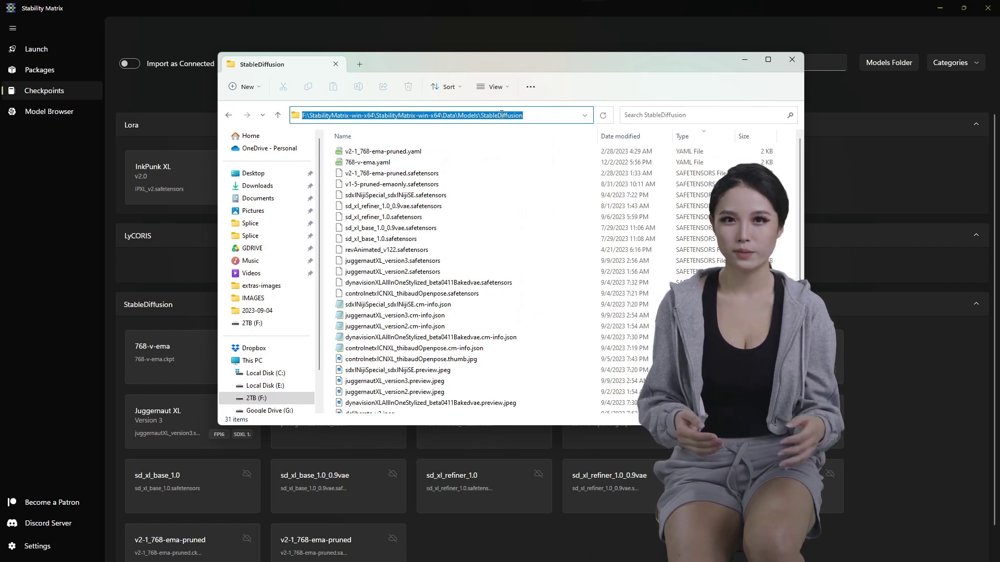
{"action": "right_click", "coordinate": [503, 116]}
{"action": "left_click", "coordinate": [529, 148]}
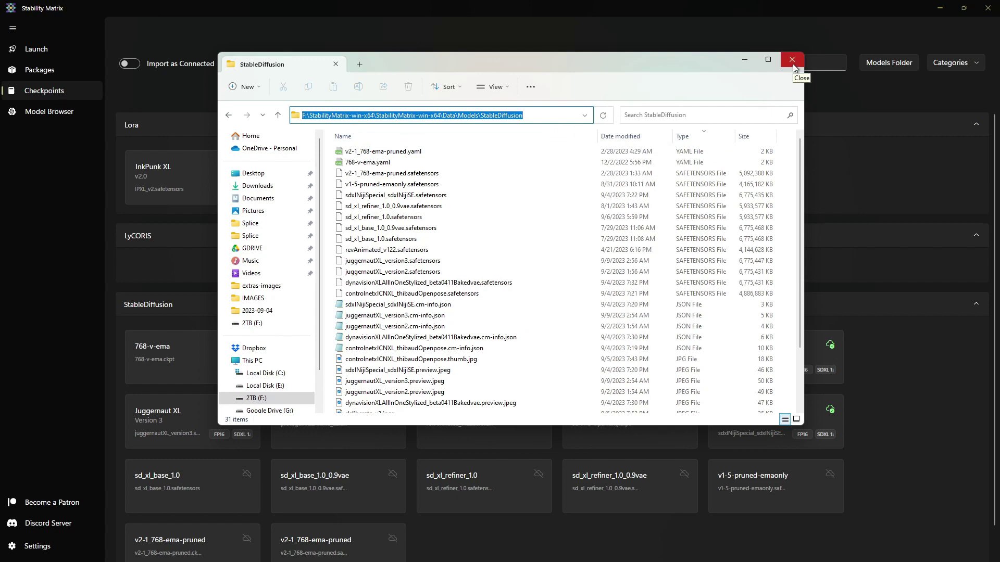
{"action": "left_click", "coordinate": [792, 64]}
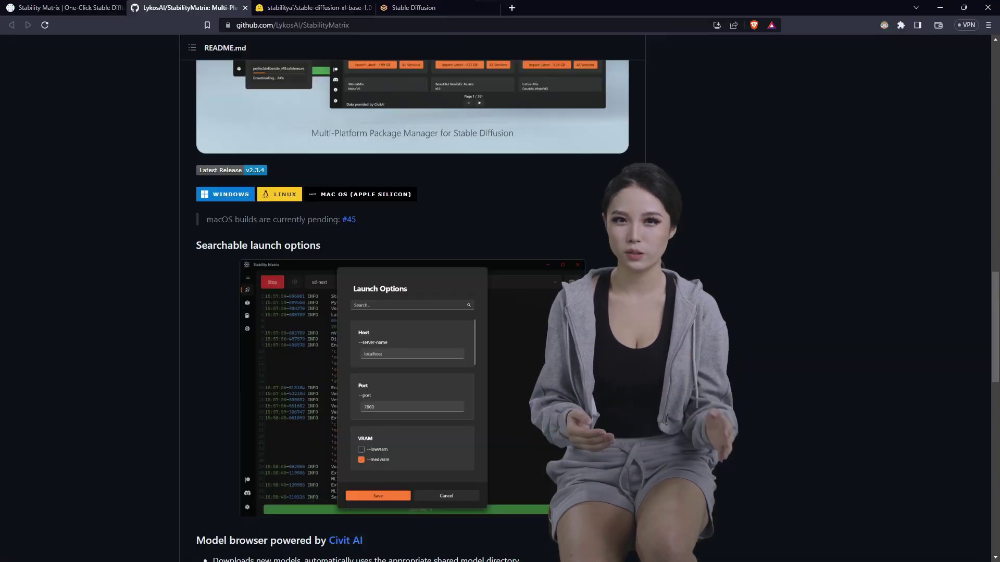
Scroll the stable-diffusion-xl-base-1.0 model card down to its evaluation chart and back up
{"action": "left_click", "coordinate": [313, 8]}
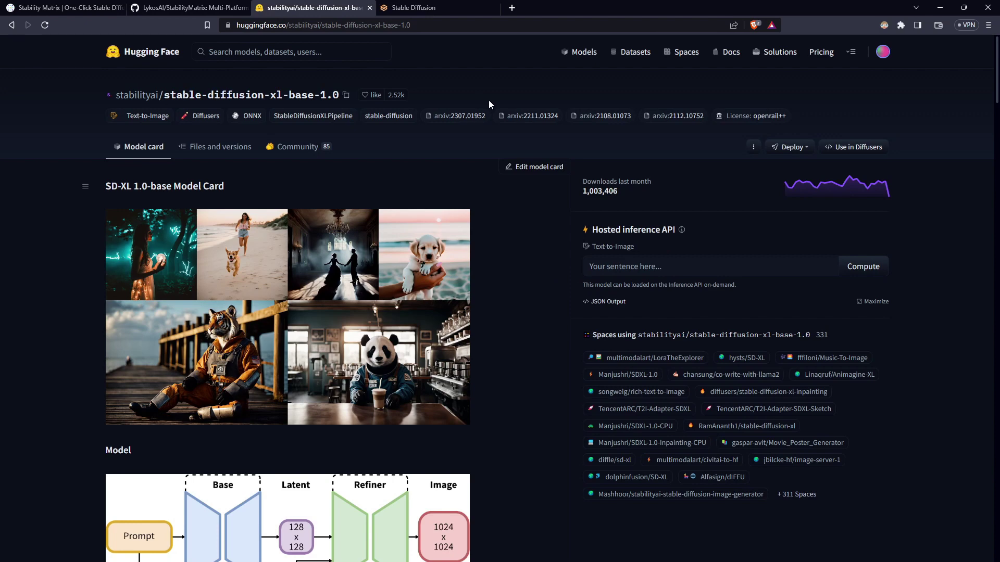
{"action": "scroll", "coordinate": [489, 100], "scroll_direction": "down", "scroll_amount": 7}
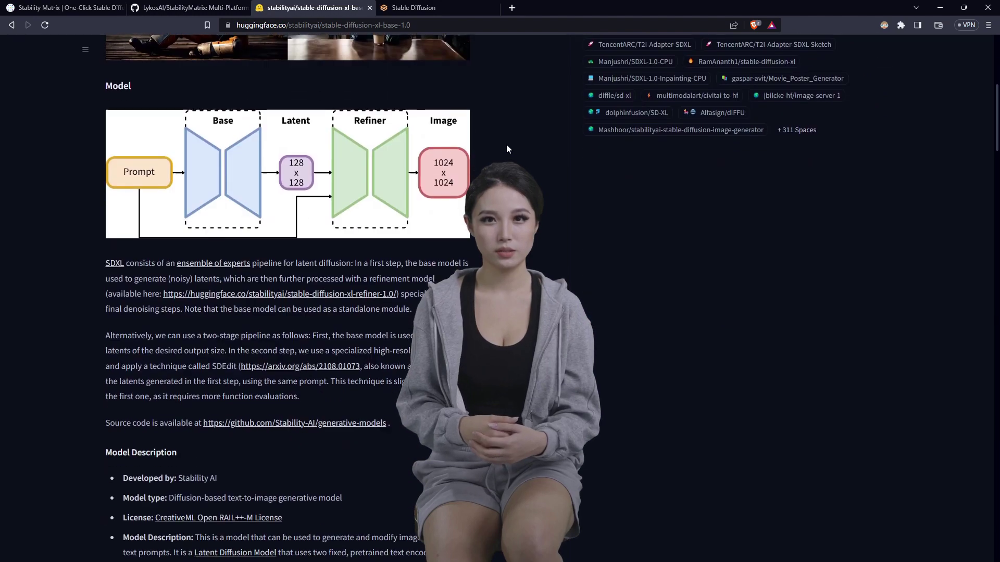
{"action": "scroll", "coordinate": [506, 149], "scroll_direction": "down", "scroll_amount": 11}
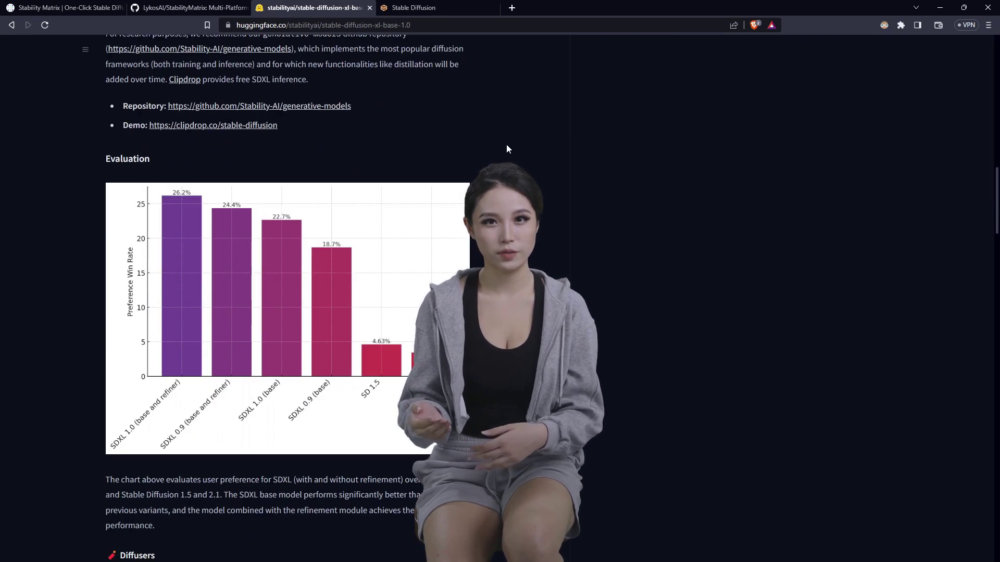
{"action": "scroll", "coordinate": [508, 149], "scroll_direction": "down", "scroll_amount": 1}
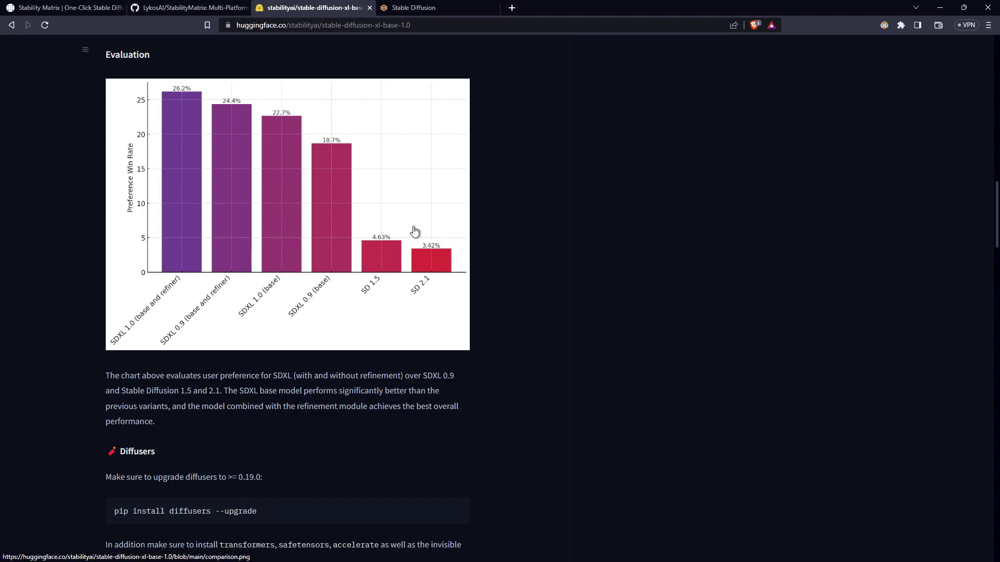
{"action": "scroll", "coordinate": [415, 231], "scroll_direction": "up", "scroll_amount": 15}
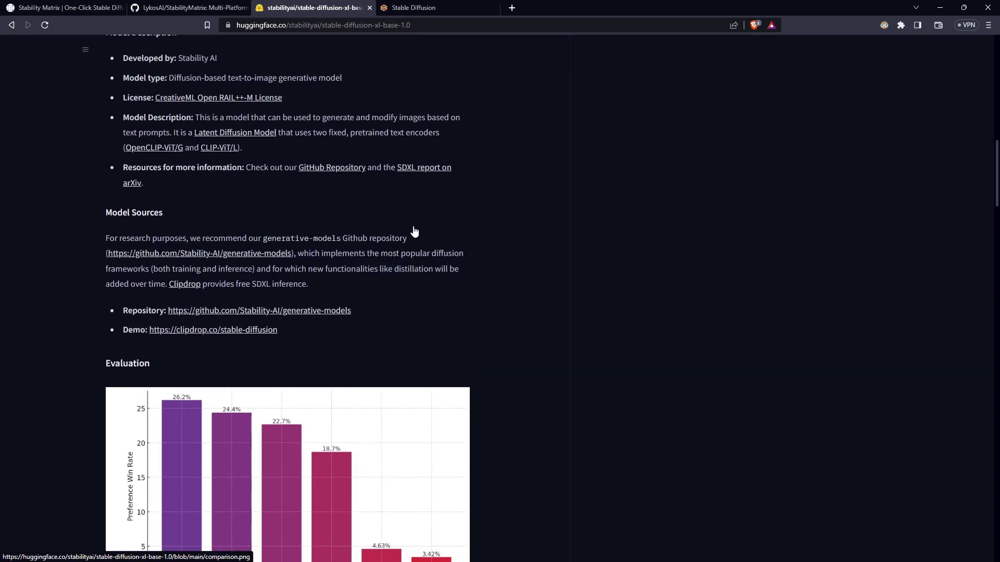
{"action": "scroll", "coordinate": [413, 226], "scroll_direction": "up", "scroll_amount": 5}
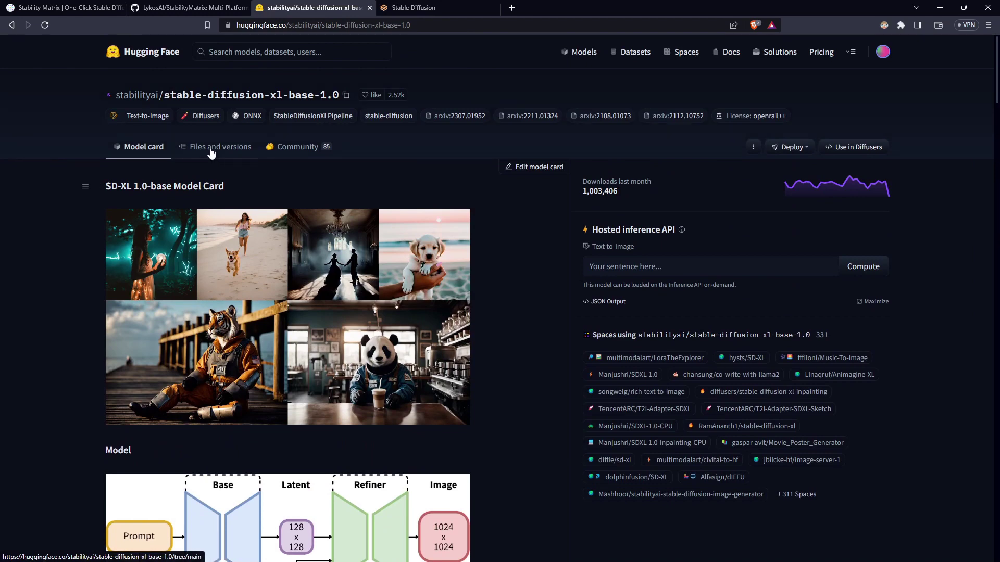
Save sd_xl_base_1.0.safetensors (6.94 GB) into the pasted StableDiffusion models folder path
{"action": "left_click", "coordinate": [211, 151]}
{"action": "scroll", "coordinate": [340, 233], "scroll_direction": "down", "scroll_amount": 2}
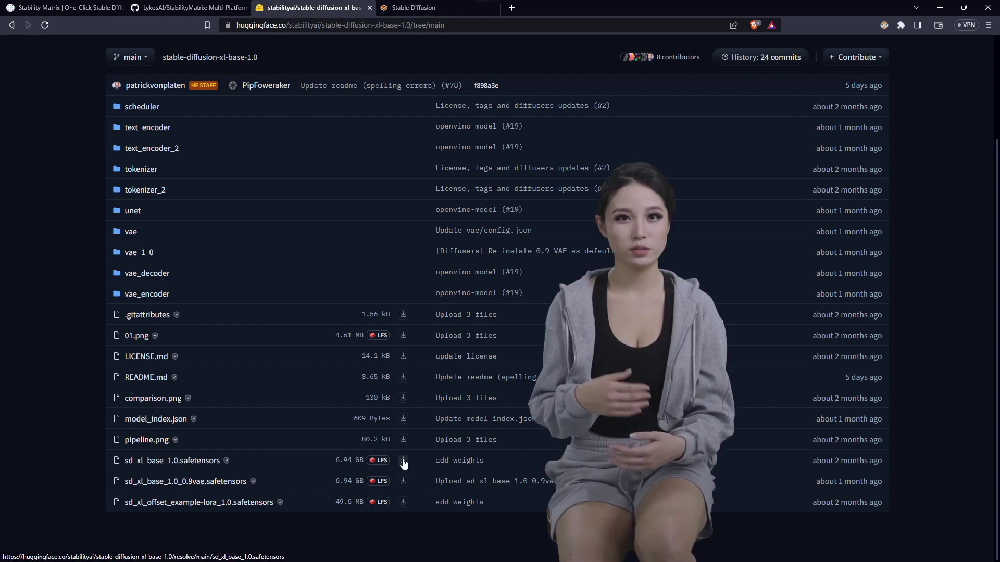
{"action": "left_click", "coordinate": [403, 460]}
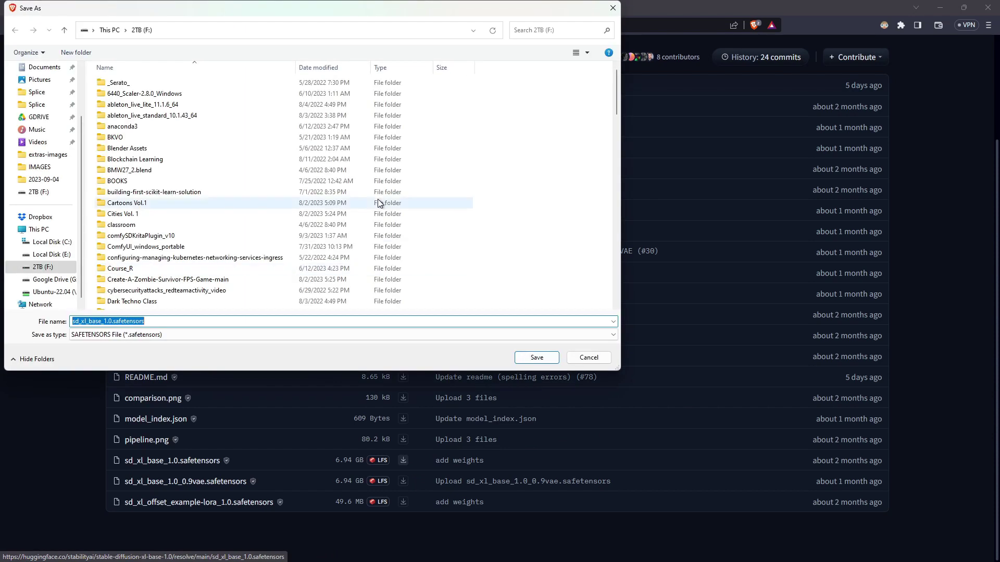
{"action": "left_click", "coordinate": [170, 30]}
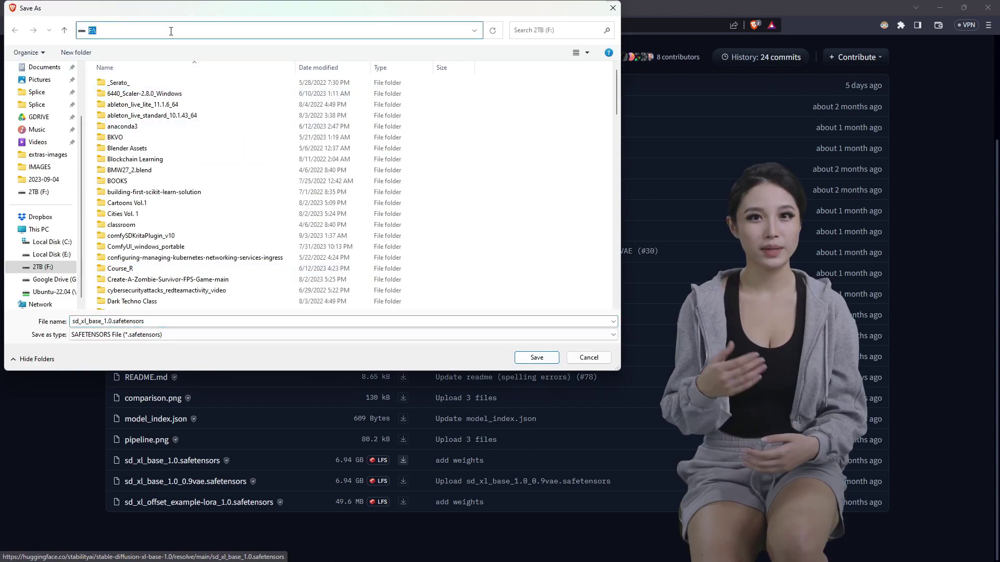
{"action": "key", "text": "ctrl+v"}
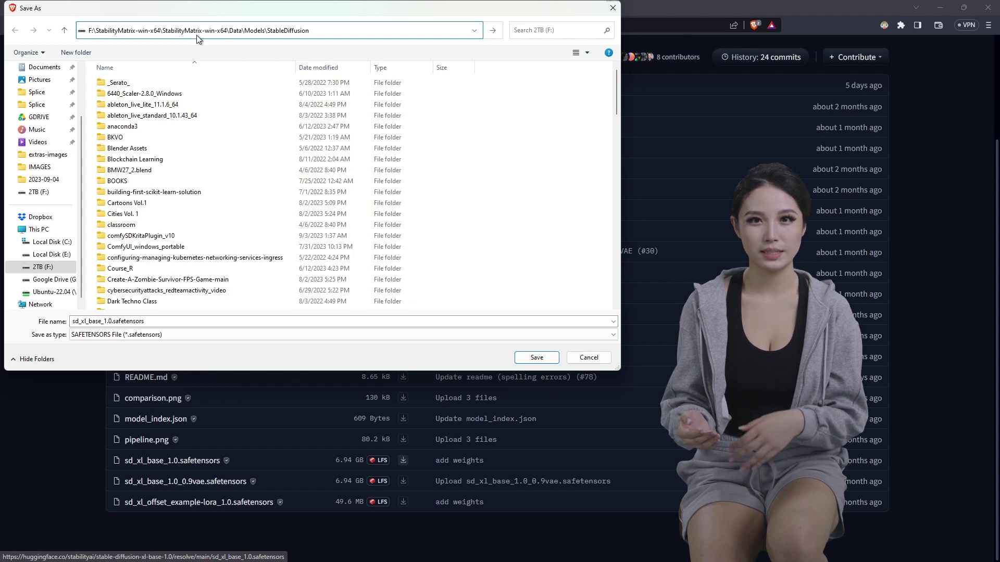
{"action": "left_click", "coordinate": [534, 358]}
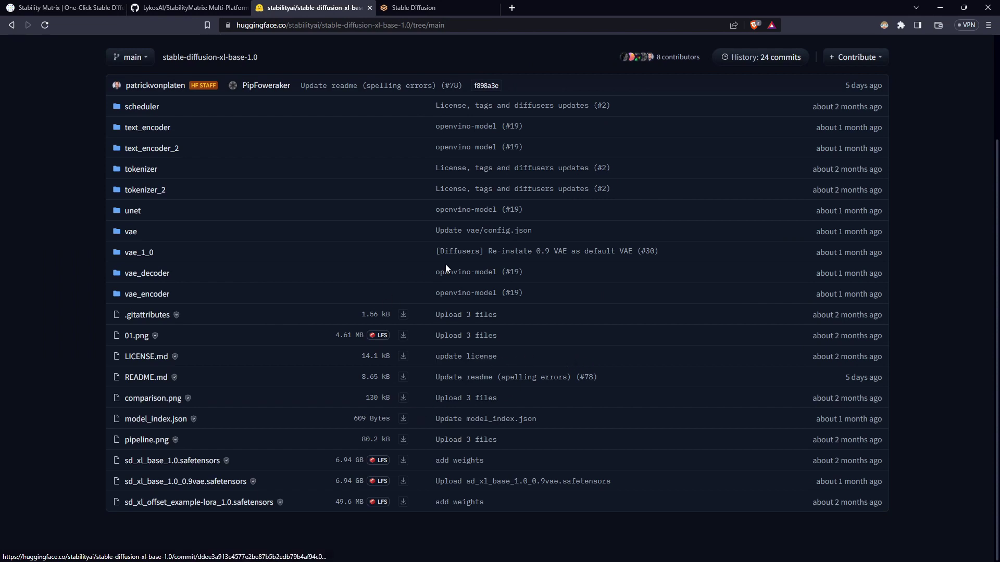
{"action": "scroll", "coordinate": [445, 264], "scroll_direction": "up", "scroll_amount": 3}
Download sd_xl_refiner_1.0.safetensors from the refiner repository into the StableDiffusion models folder
{"action": "left_click", "coordinate": [143, 148]}
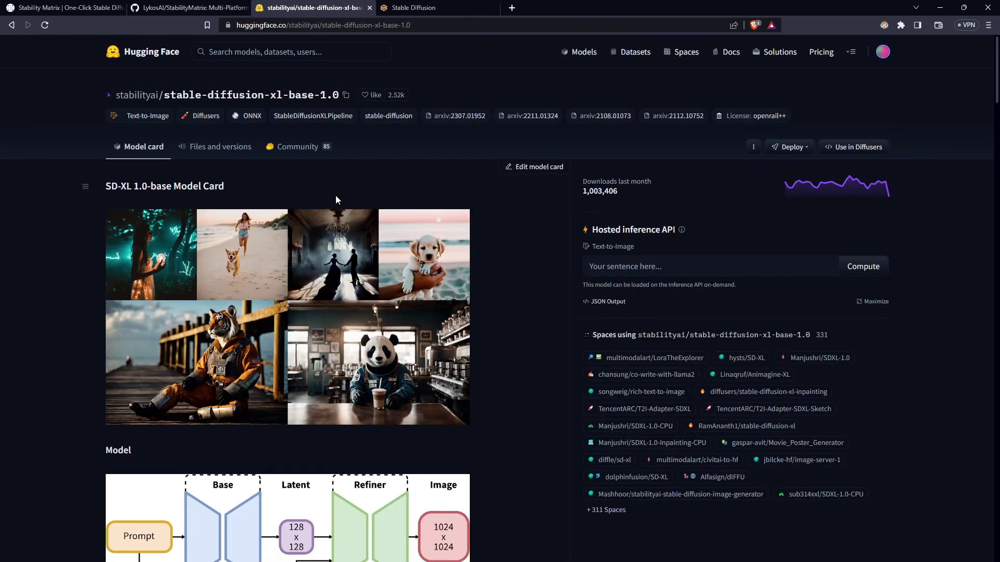
{"action": "scroll", "coordinate": [335, 200], "scroll_direction": "down", "scroll_amount": 8}
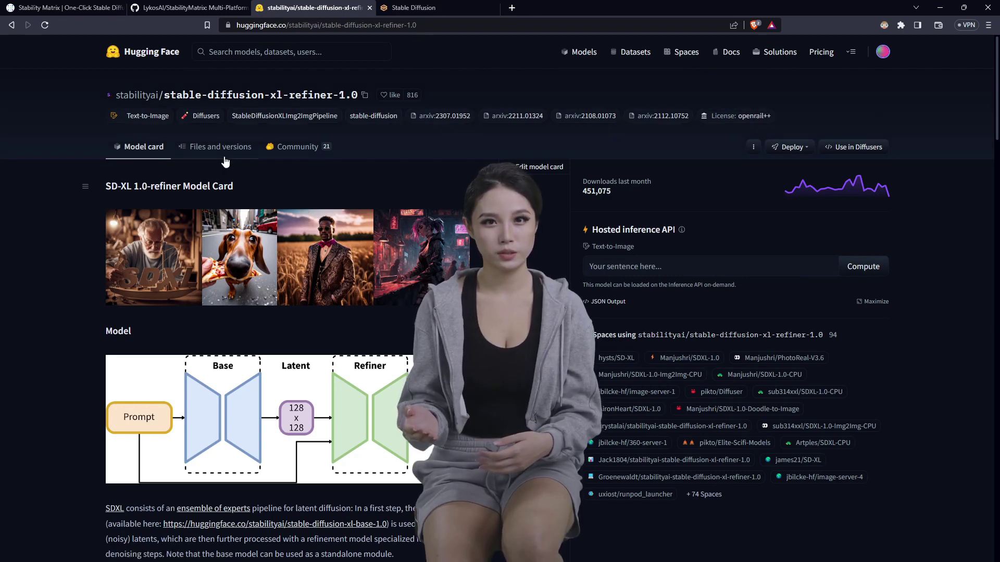
{"action": "left_click", "coordinate": [210, 149]}
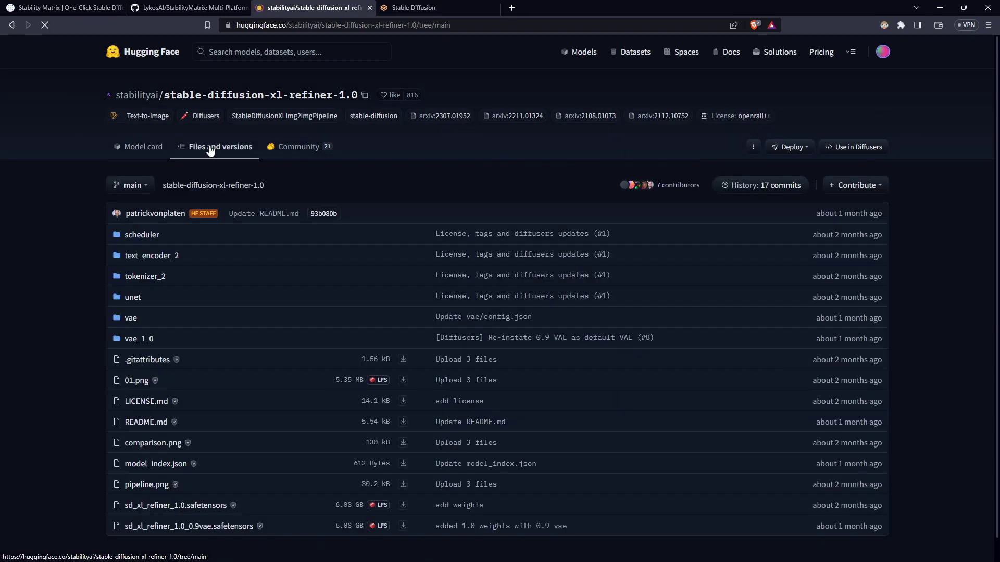
{"action": "scroll", "coordinate": [392, 278], "scroll_direction": "down", "scroll_amount": 1}
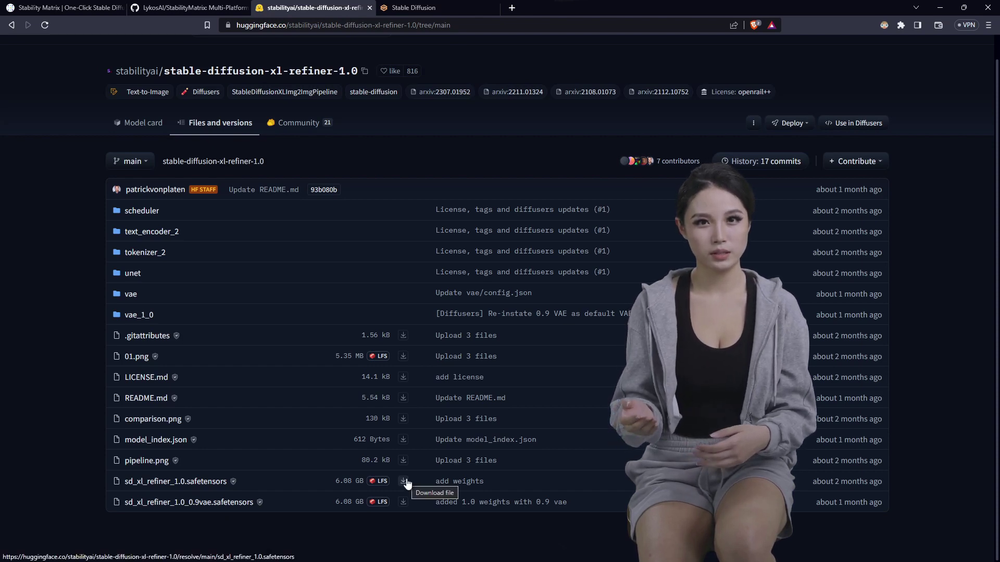
{"action": "left_click", "coordinate": [405, 481]}
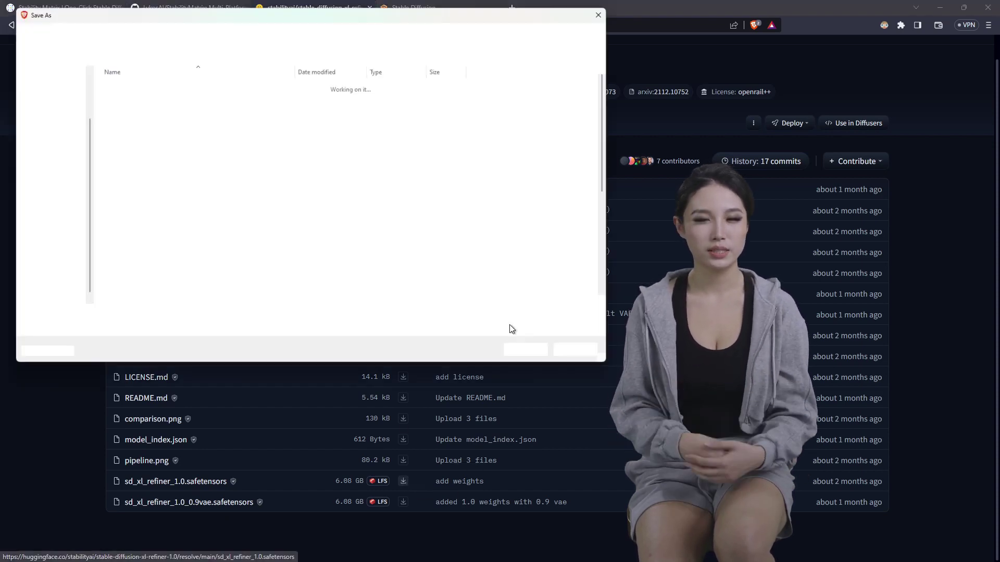
{"action": "left_click", "coordinate": [171, 30]}
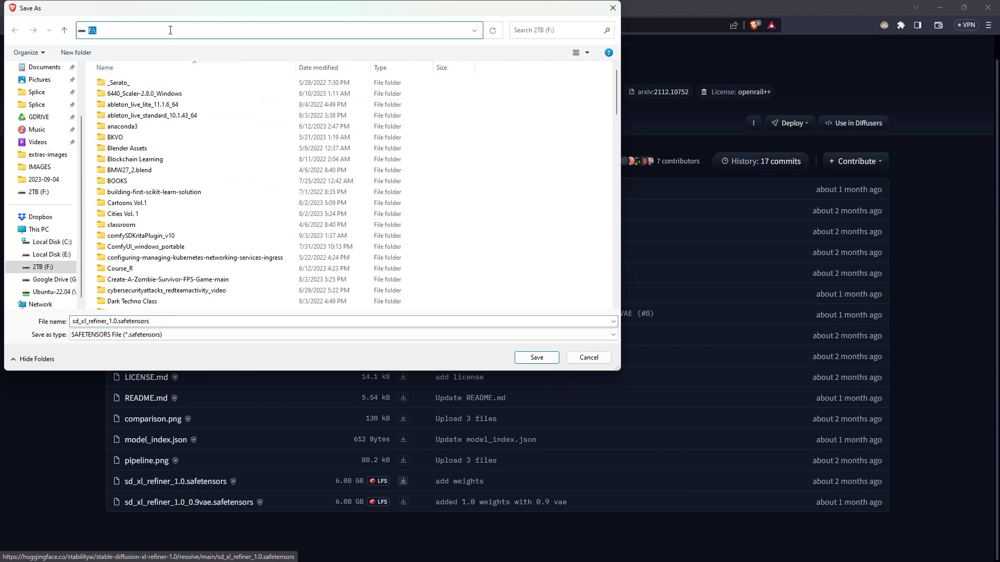
{"action": "key", "text": "ctrl+v"}
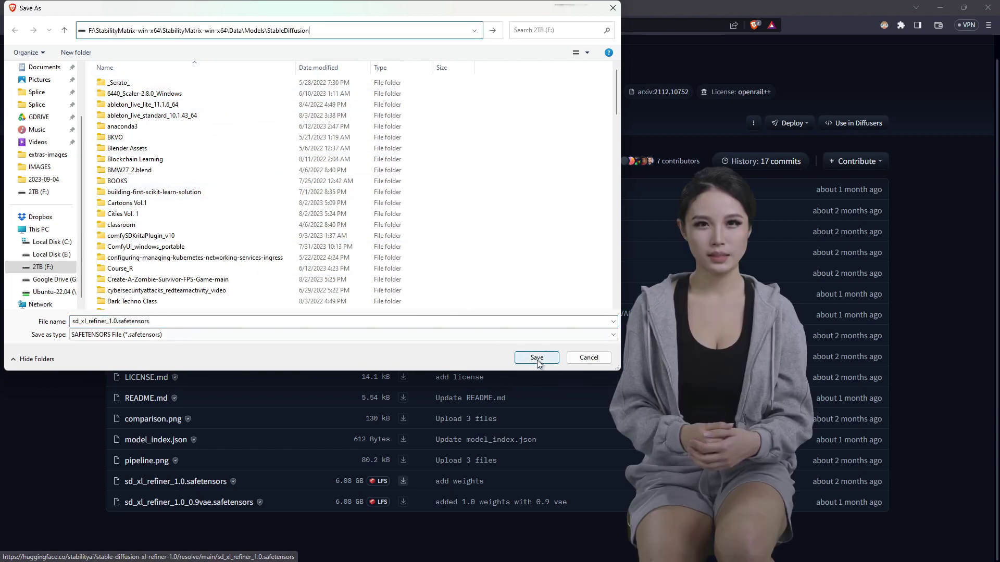
{"action": "left_click", "coordinate": [589, 357]}
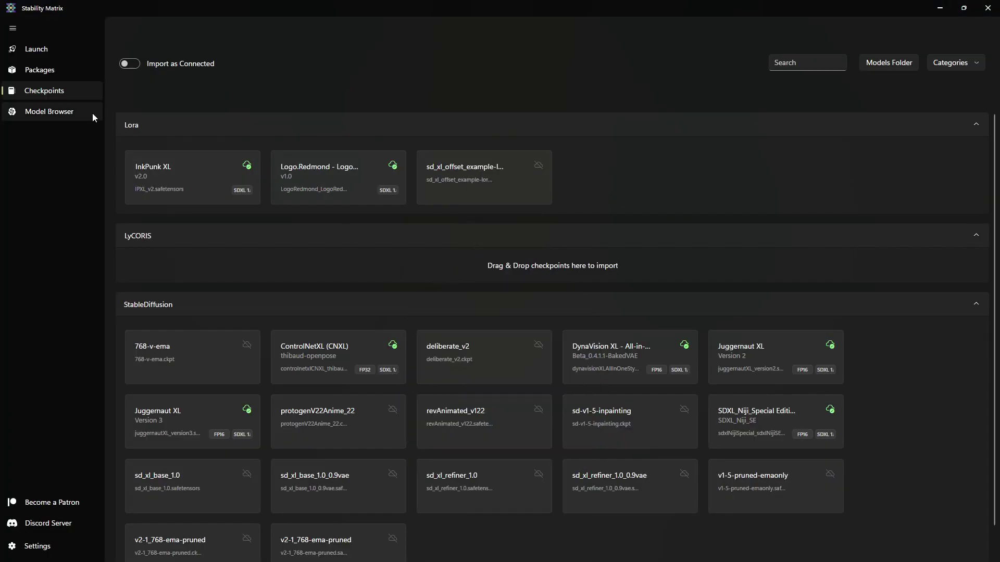
Look through the checkpoints list with the new SDXL files, then go back to Packages
{"action": "left_click", "coordinate": [39, 70]}
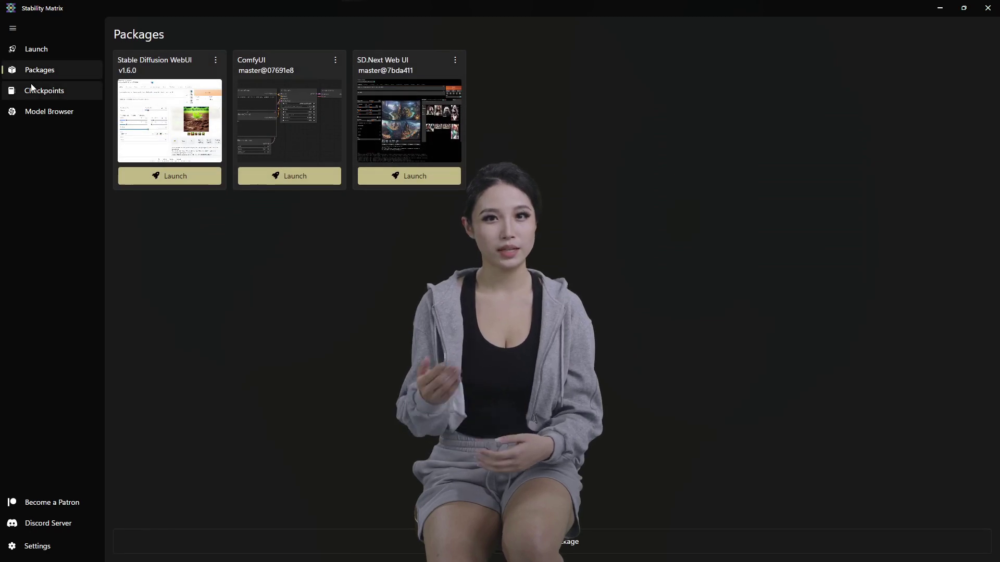
{"action": "left_click", "coordinate": [30, 84]}
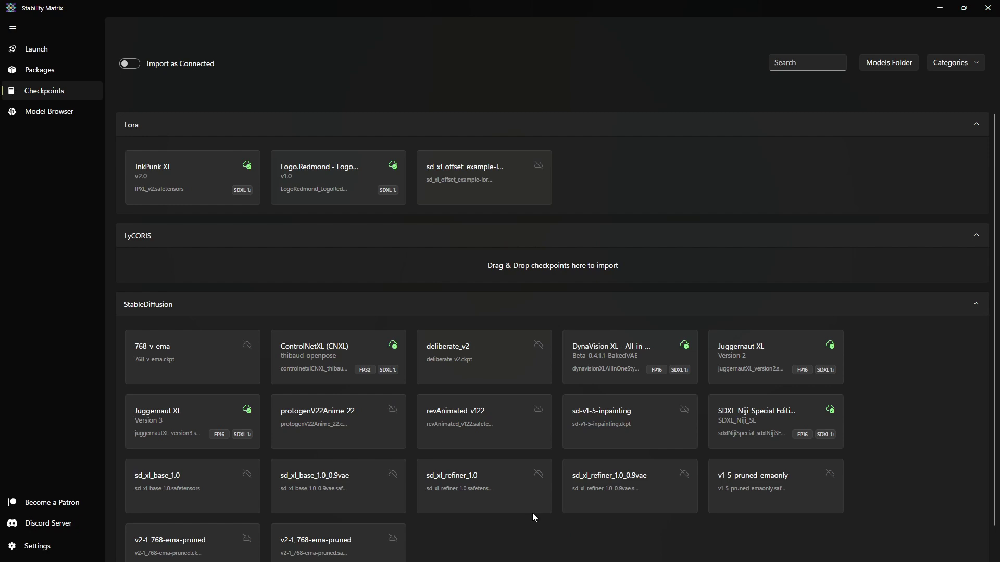
{"action": "scroll", "coordinate": [592, 416], "scroll_direction": "down", "scroll_amount": 1}
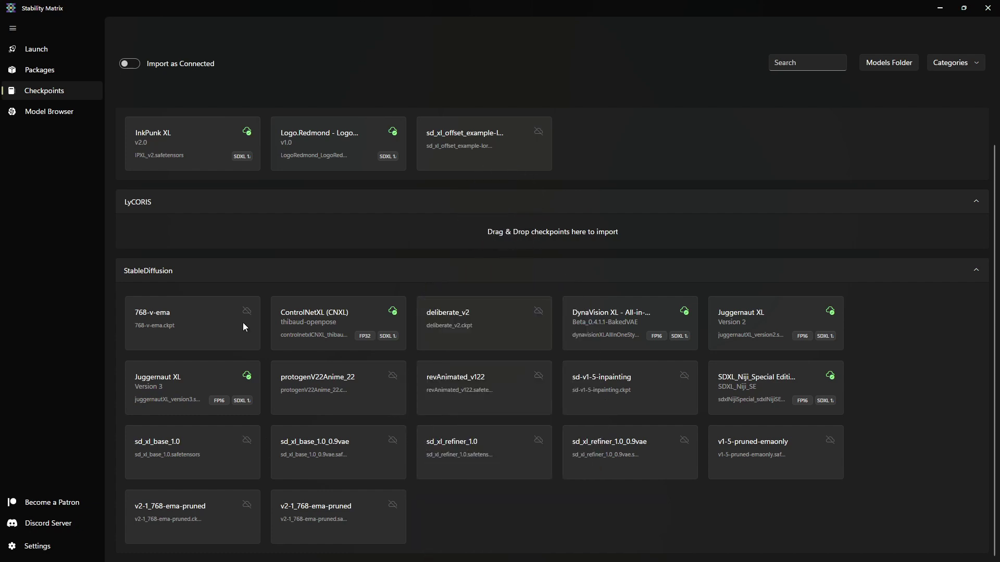
{"action": "left_click", "coordinate": [34, 70]}
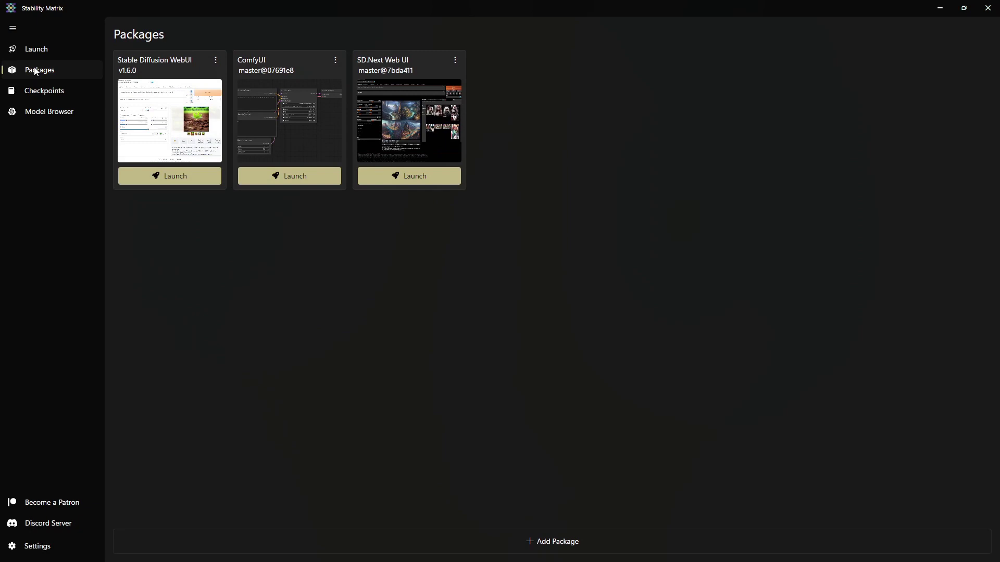
{"action": "left_click", "coordinate": [560, 545]}
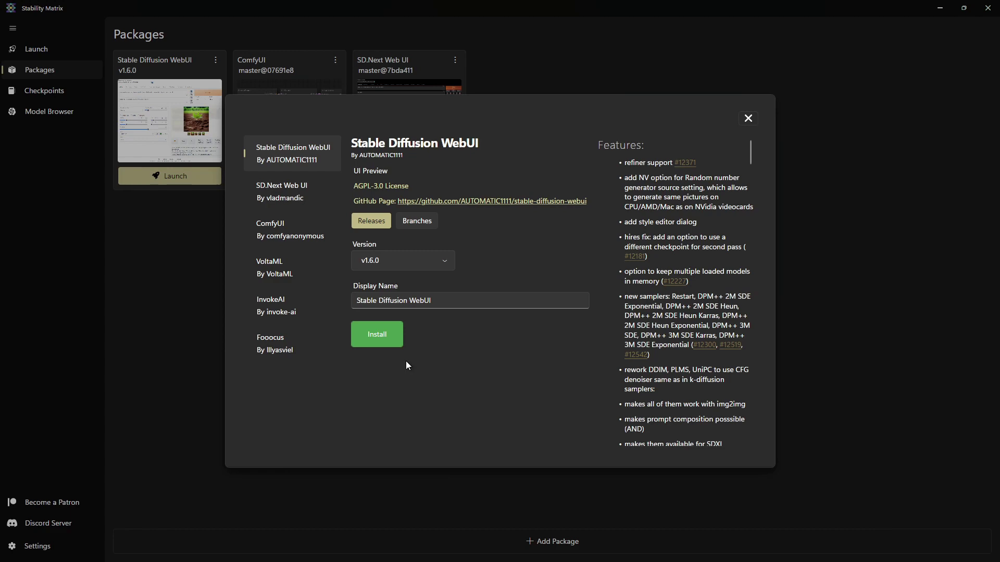
{"action": "left_click", "coordinate": [749, 118]}
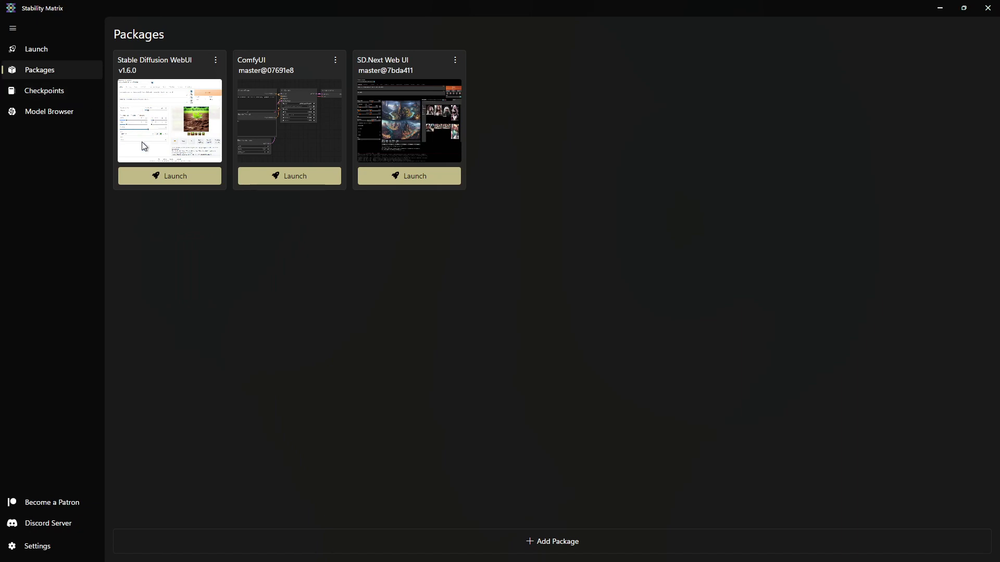
{"action": "left_click", "coordinate": [38, 49]}
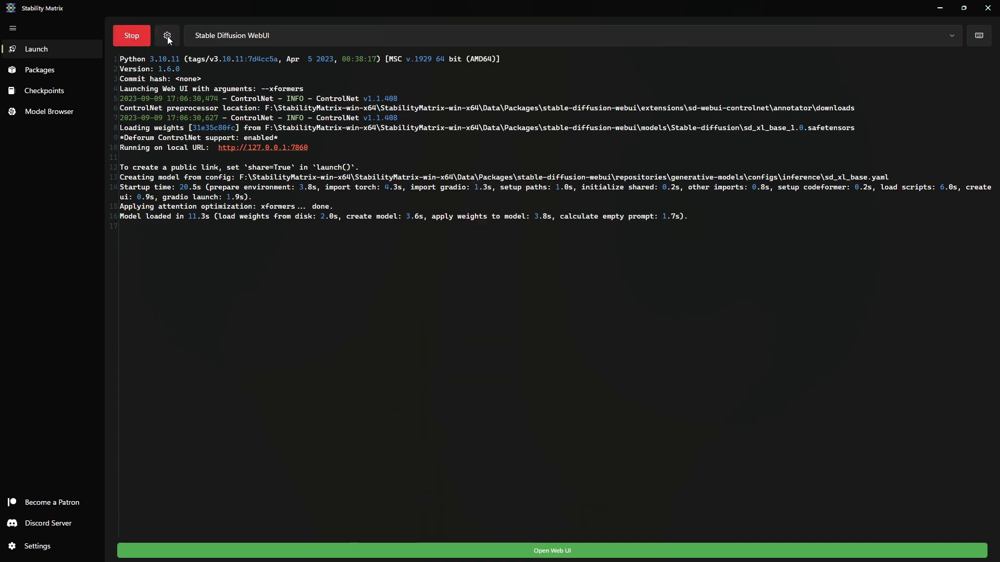
Open the Launch Options and cancel them without changing anything
{"action": "left_click", "coordinate": [167, 36]}
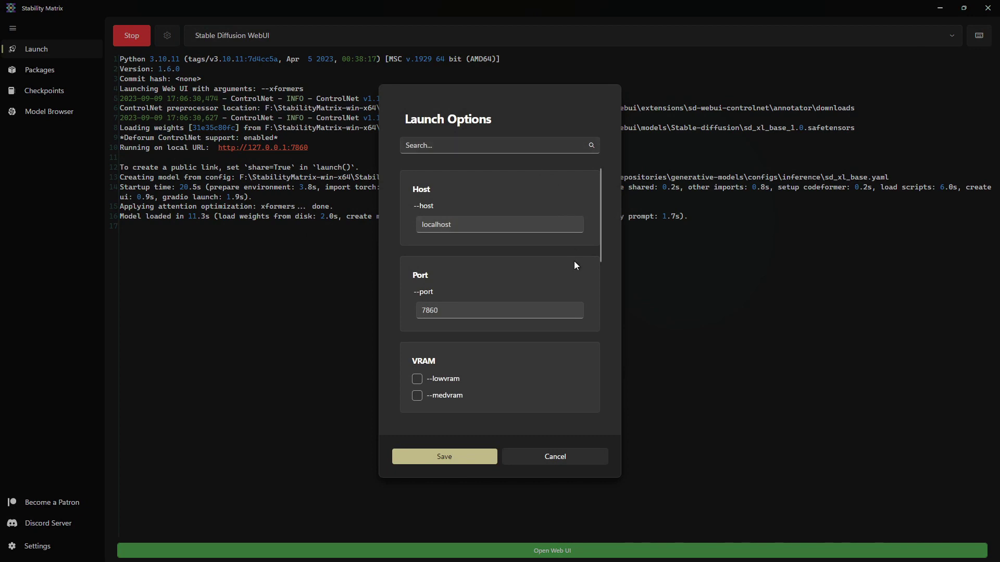
{"action": "left_click", "coordinate": [570, 458]}
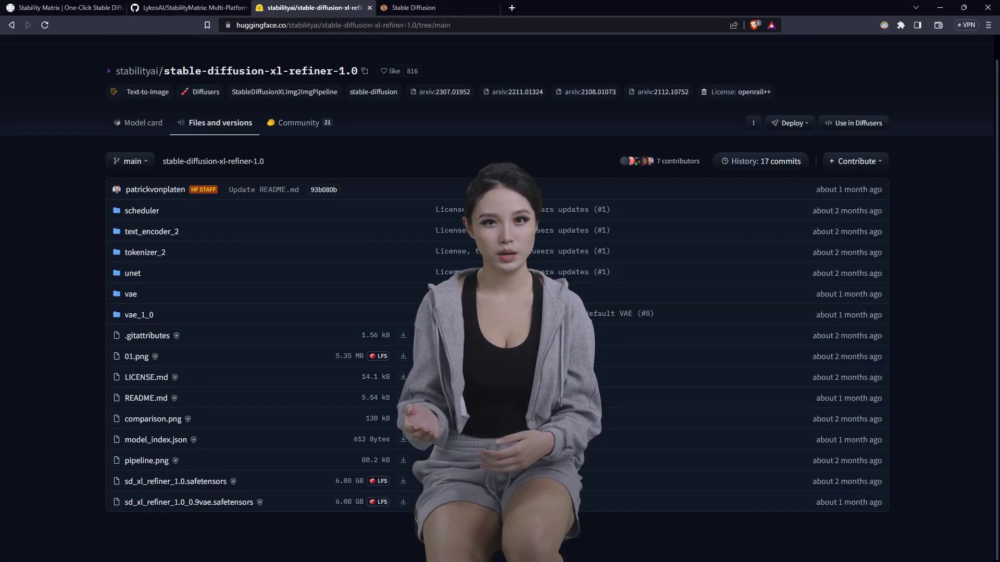
In the WebUI, refresh checkpoints and keep sd_xl_base_1.0 as the main checkpoint
{"action": "left_click", "coordinate": [457, 11]}
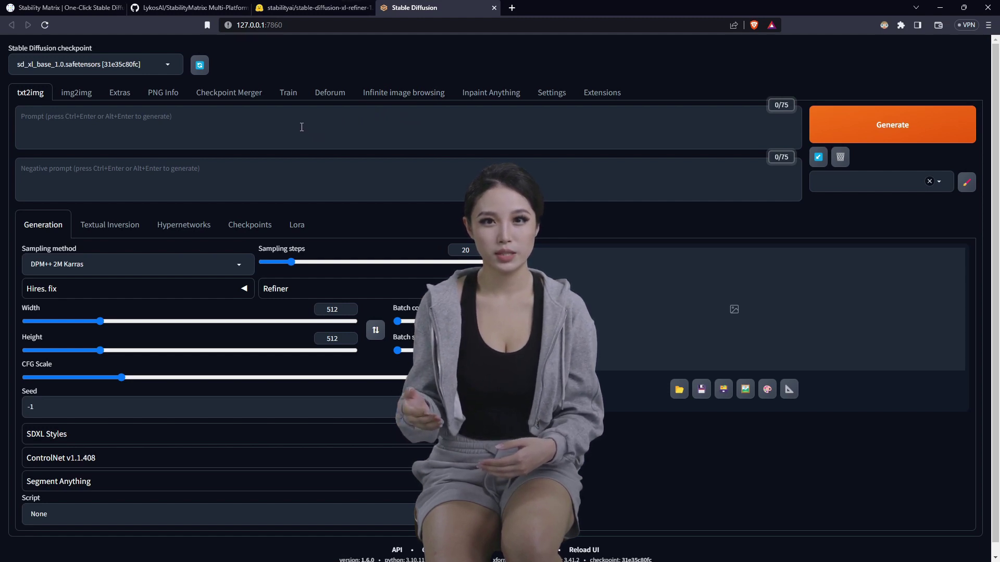
{"action": "left_click", "coordinate": [200, 66]}
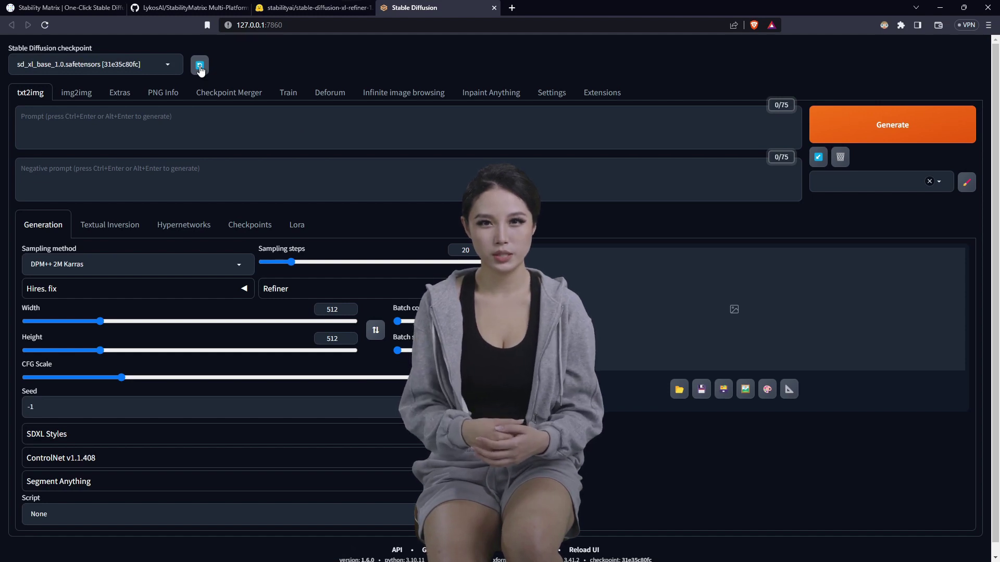
{"action": "left_click", "coordinate": [167, 64]}
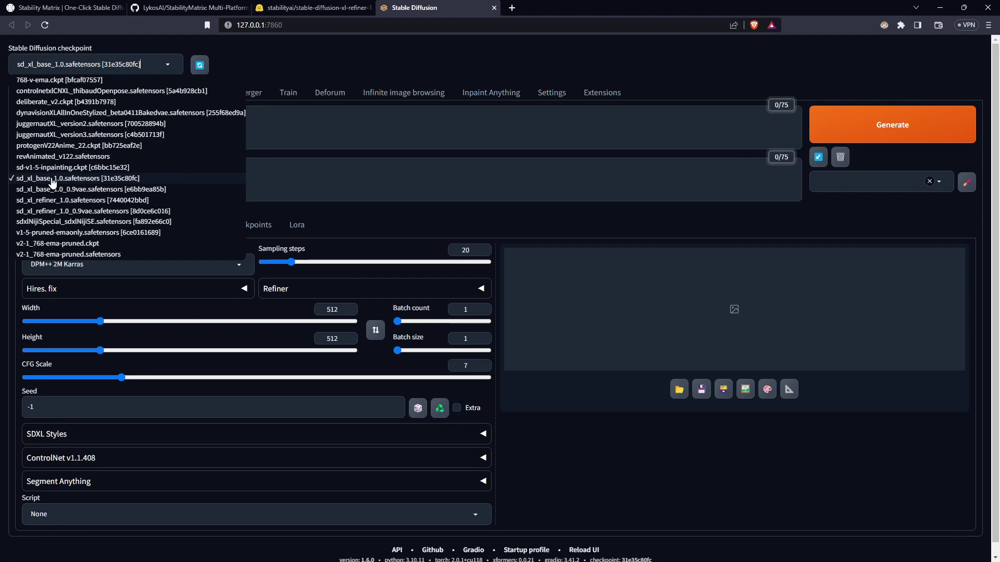
{"action": "left_click", "coordinate": [250, 62]}
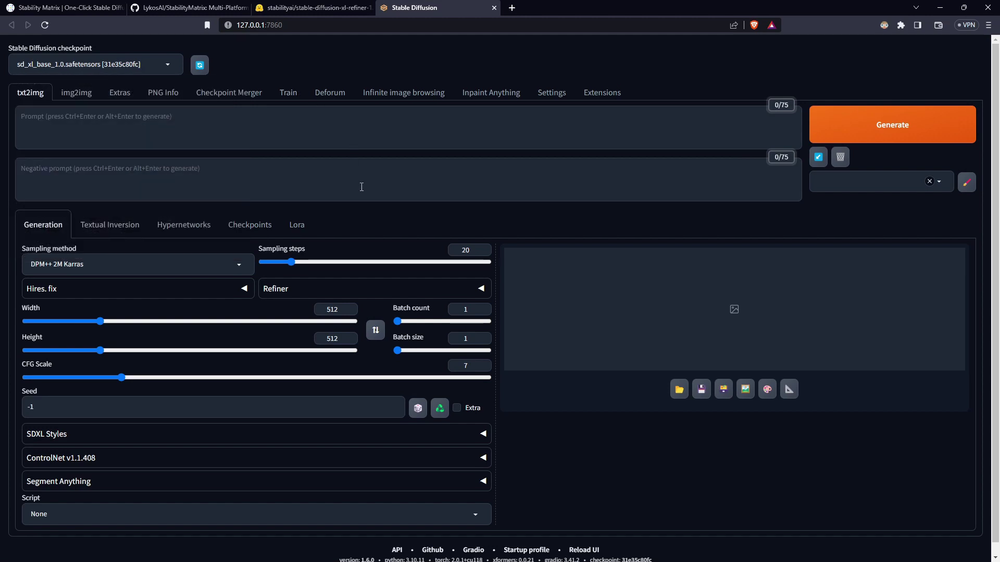
Enable the Refiner section with sd_xl_refiner_1.0_0.9vae.safetensors as its checkpoint
{"action": "scroll", "coordinate": [361, 186], "scroll_direction": "down", "scroll_amount": 1}
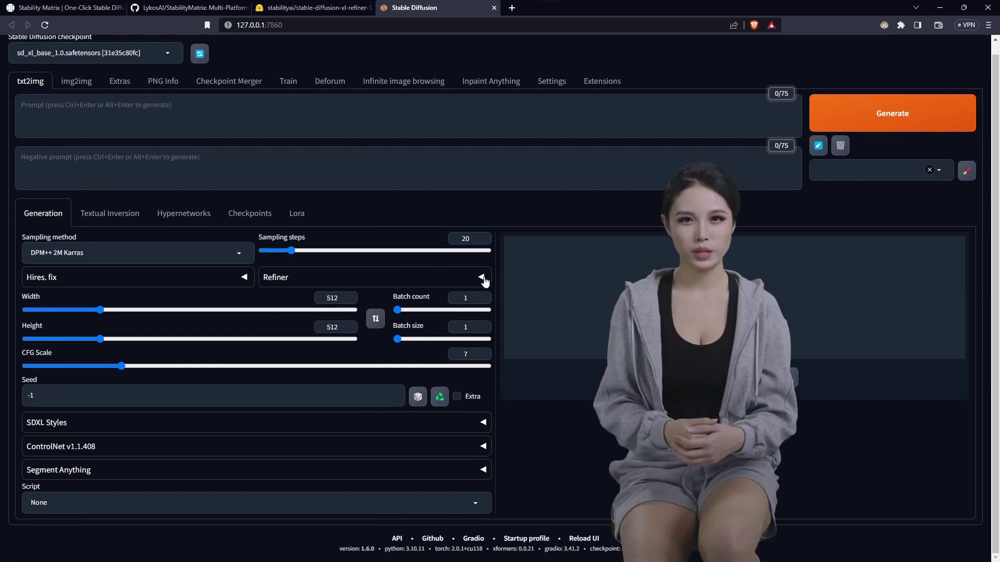
{"action": "left_click", "coordinate": [478, 277]}
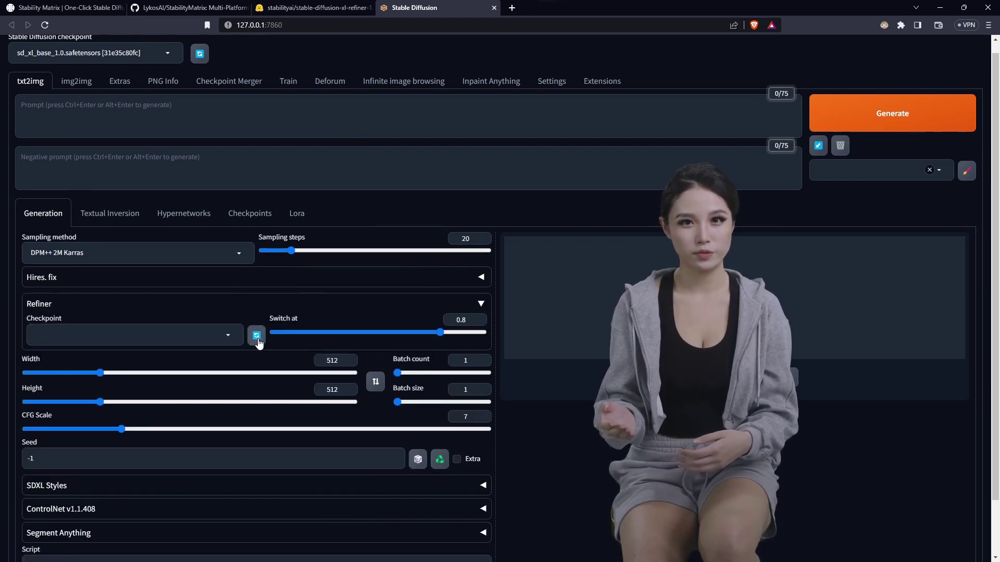
{"action": "left_click", "coordinate": [229, 335]}
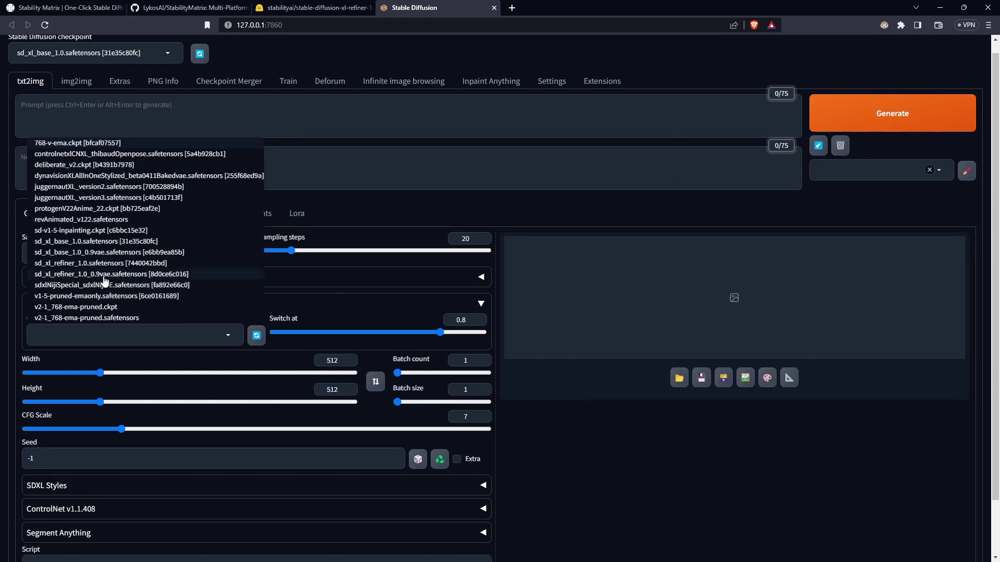
{"action": "left_click", "coordinate": [104, 275]}
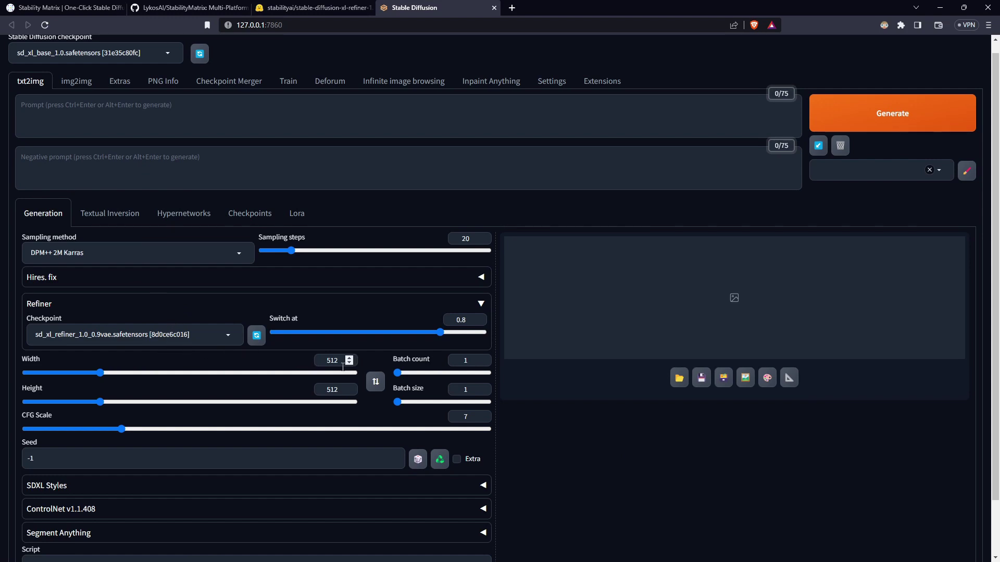
{"action": "left_click", "coordinate": [482, 303]}
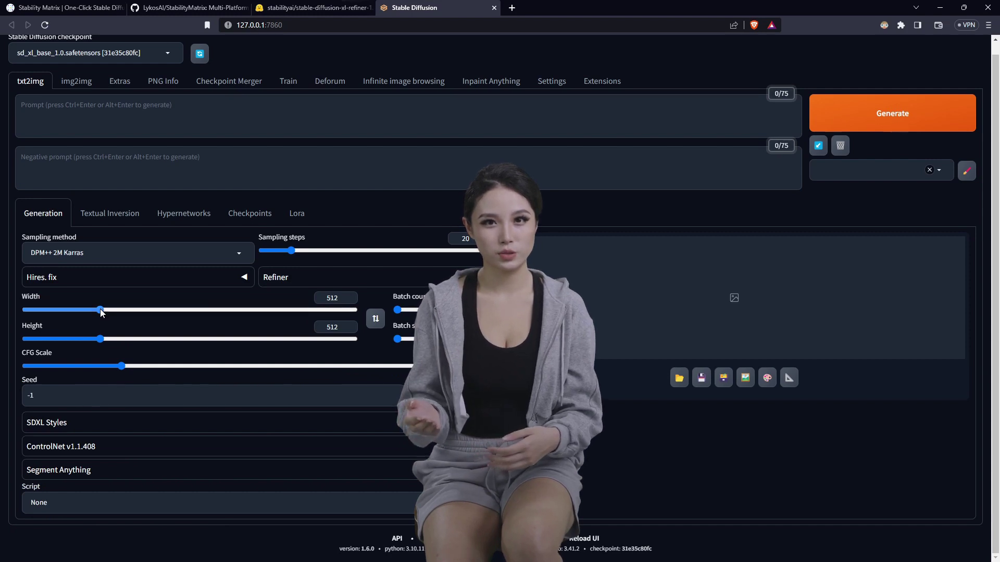
{"action": "left_click_drag", "start_coordinate": [100, 309], "coordinate": [186, 317]}
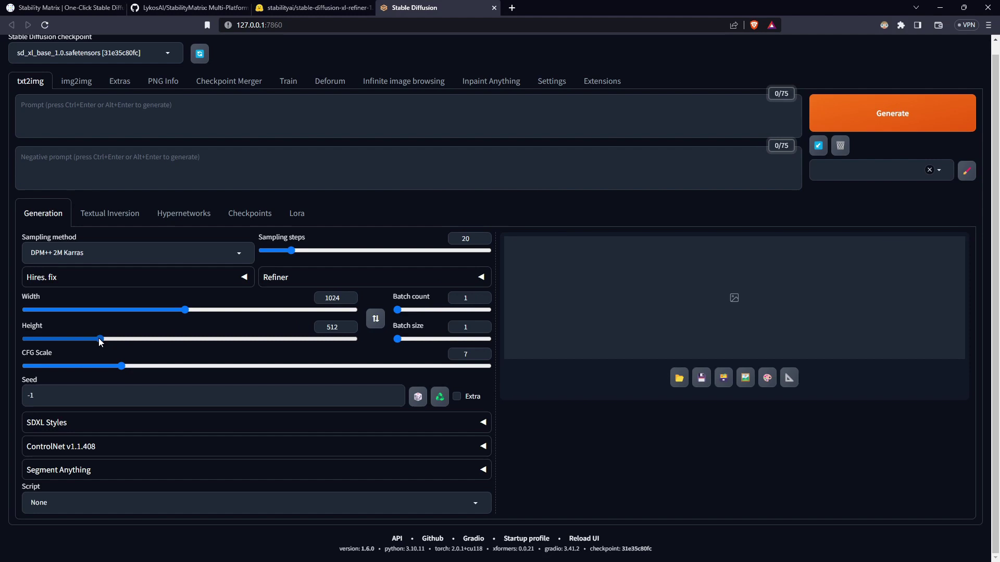
{"action": "left_click_drag", "start_coordinate": [100, 340], "coordinate": [183, 337]}
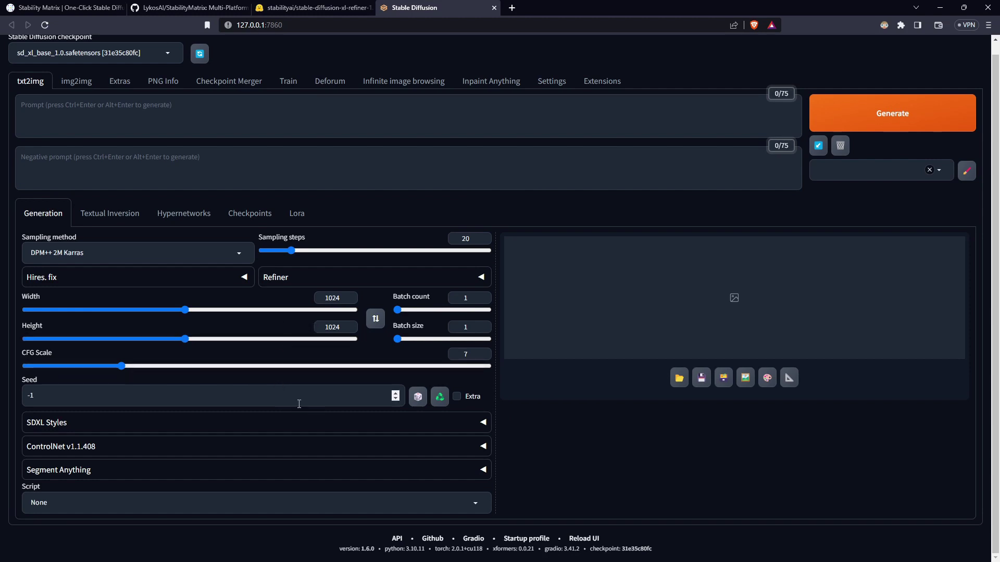
{"action": "scroll", "coordinate": [150, 137], "scroll_direction": "up", "scroll_amount": 1}
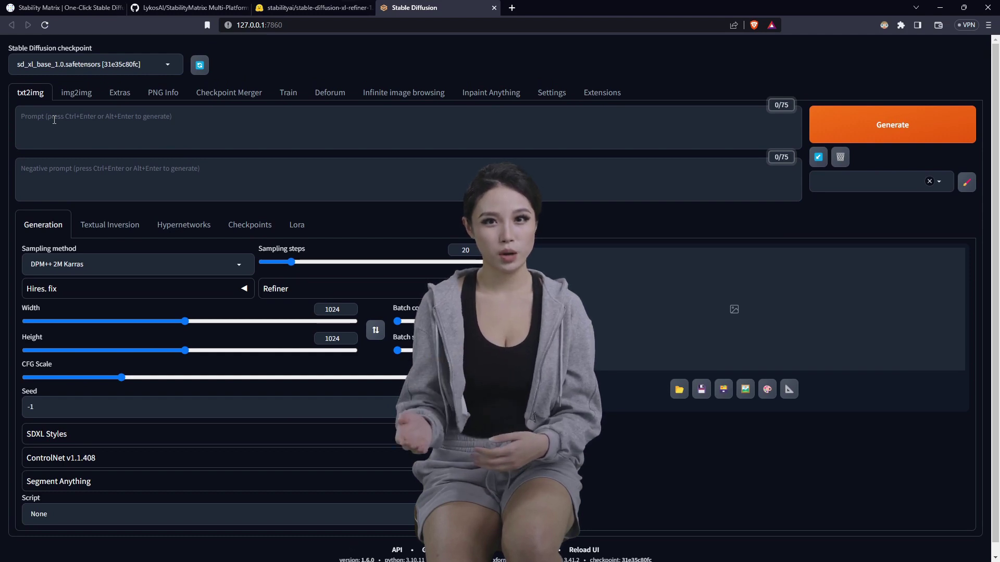
Enter the prompt 'cat riding a skateboard' and generate with SDXL base and sd_xl_refiner_1.0_0.9vae
{"action": "left_click", "coordinate": [54, 120]}
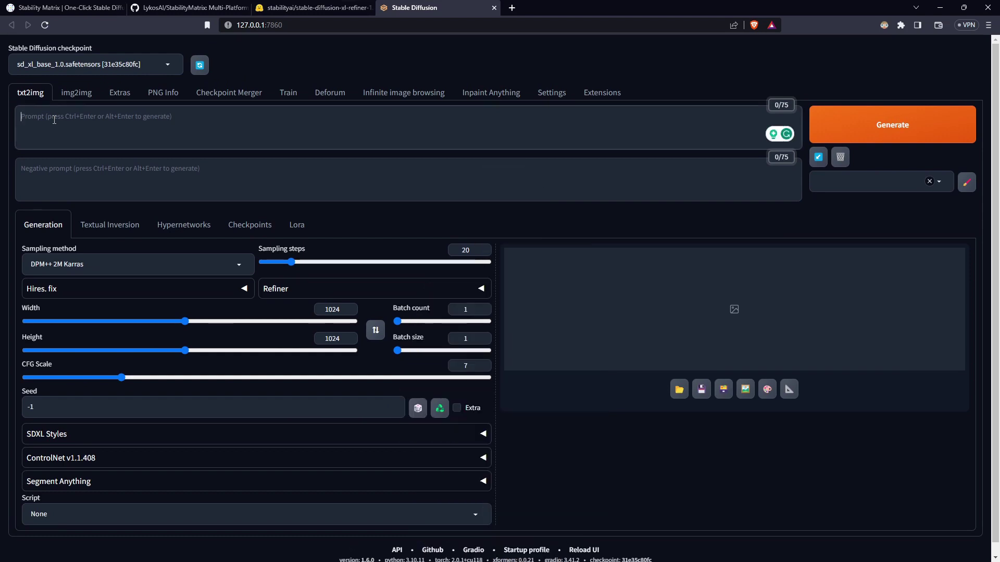
{"action": "type", "text": "cat riding a skateboard"}
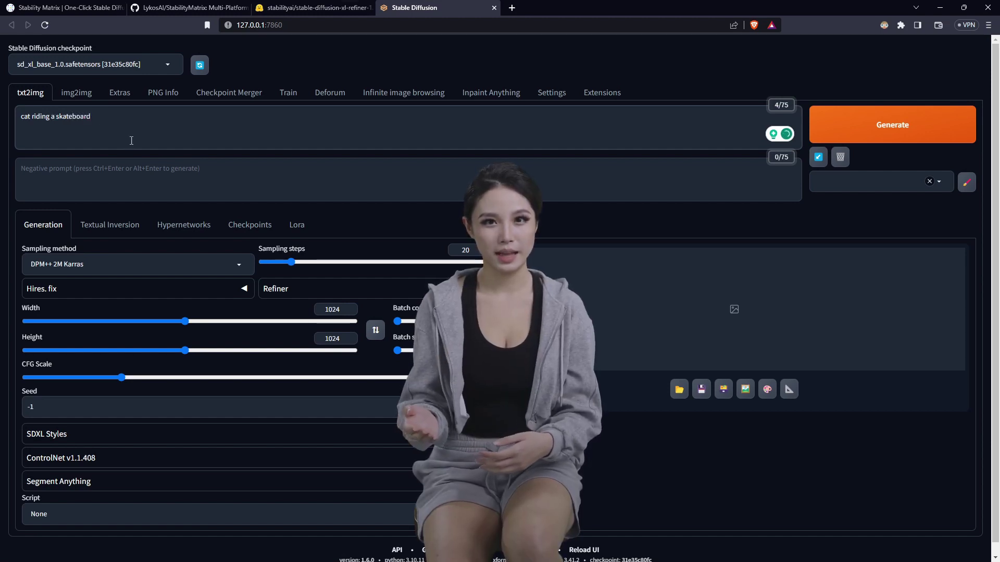
{"action": "left_click", "coordinate": [881, 126]}
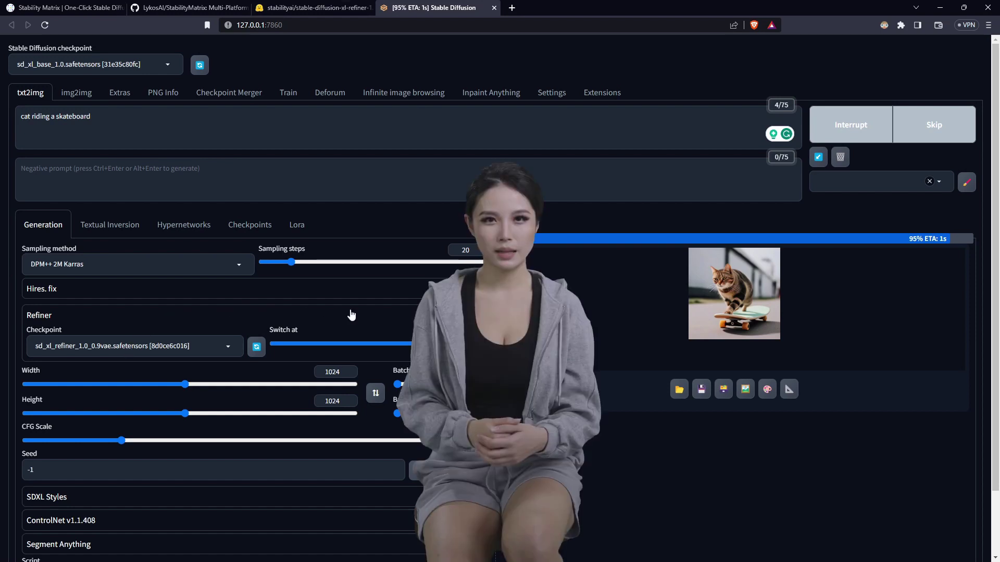
Collapse the Refiner settings, view the cat-on-skateboard image full size, then close the viewer
{"action": "left_click", "coordinate": [481, 320]}
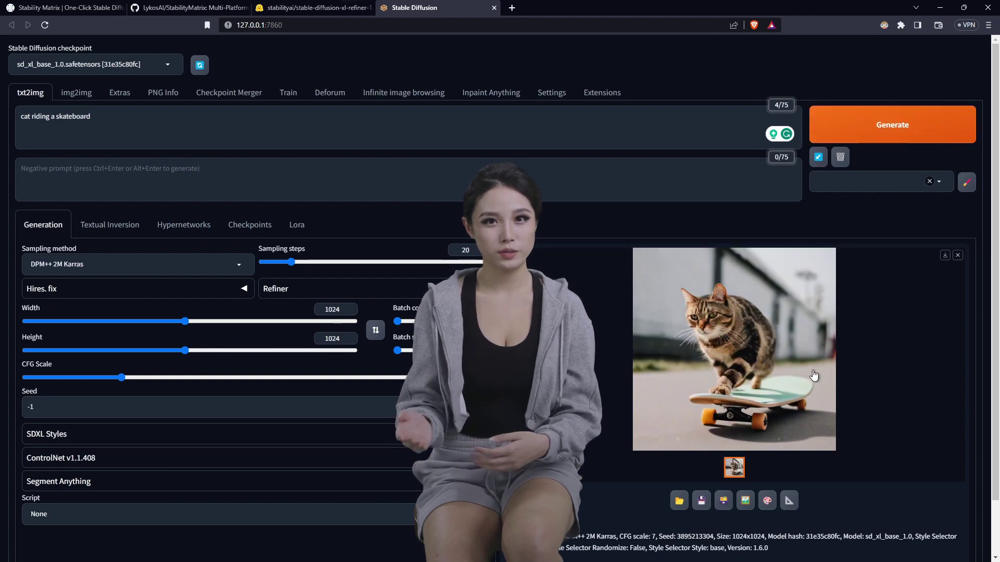
{"action": "left_click", "coordinate": [757, 339]}
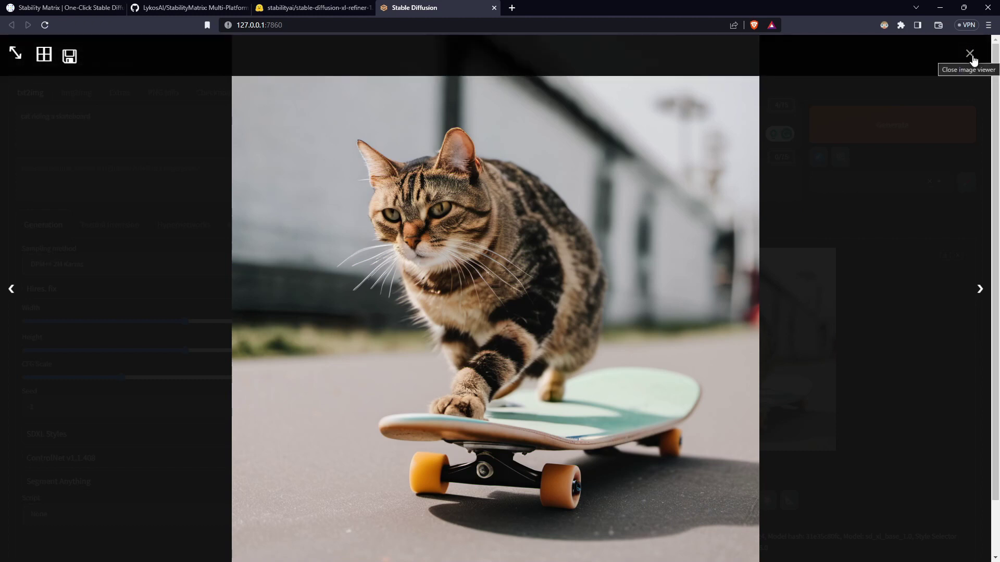
{"action": "left_click", "coordinate": [971, 53]}
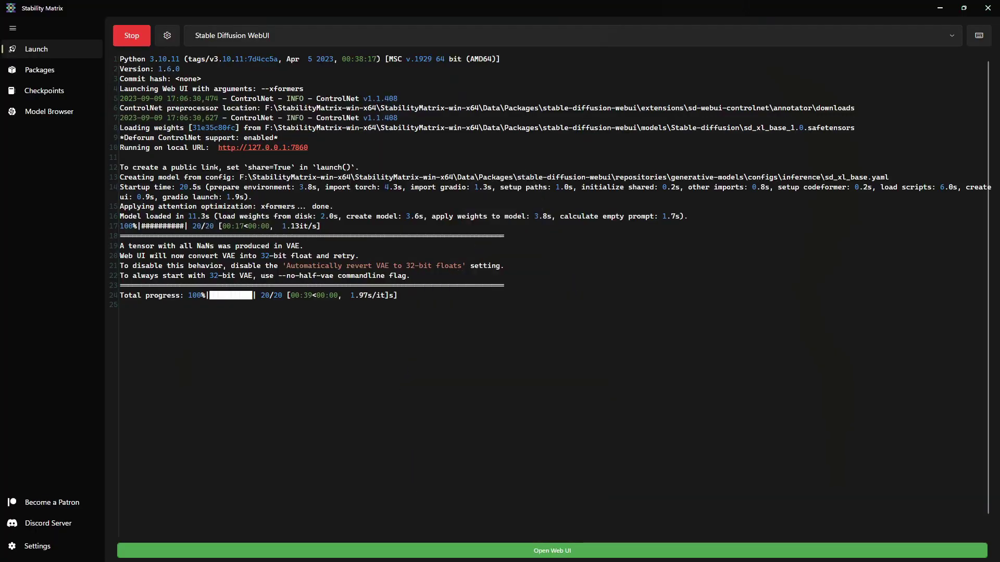
Load the Model Browser's CivitAI list of most-downloaded SDXL 1.0 checkpoints this week
{"action": "left_click", "coordinate": [59, 112]}
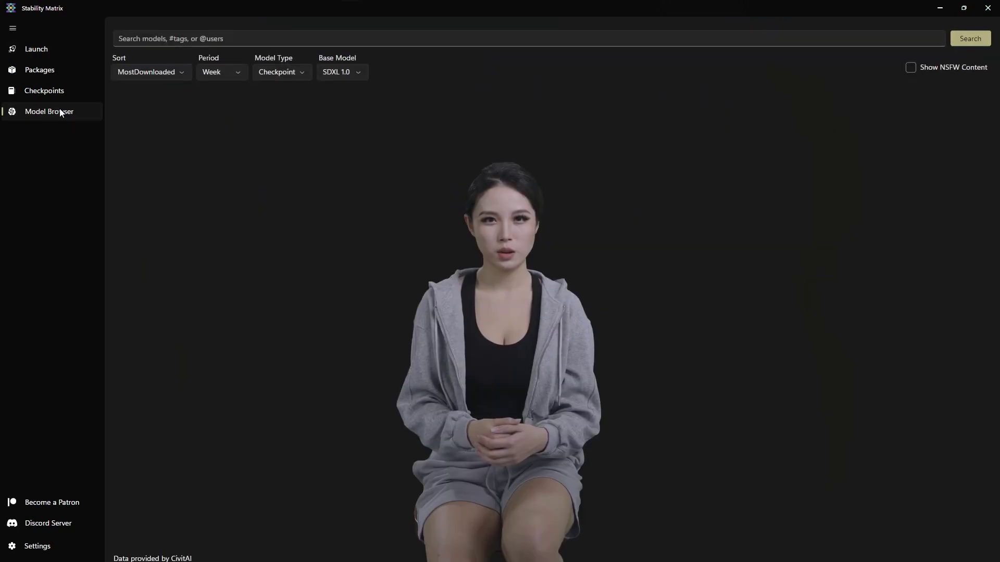
{"action": "left_click", "coordinate": [970, 34]}
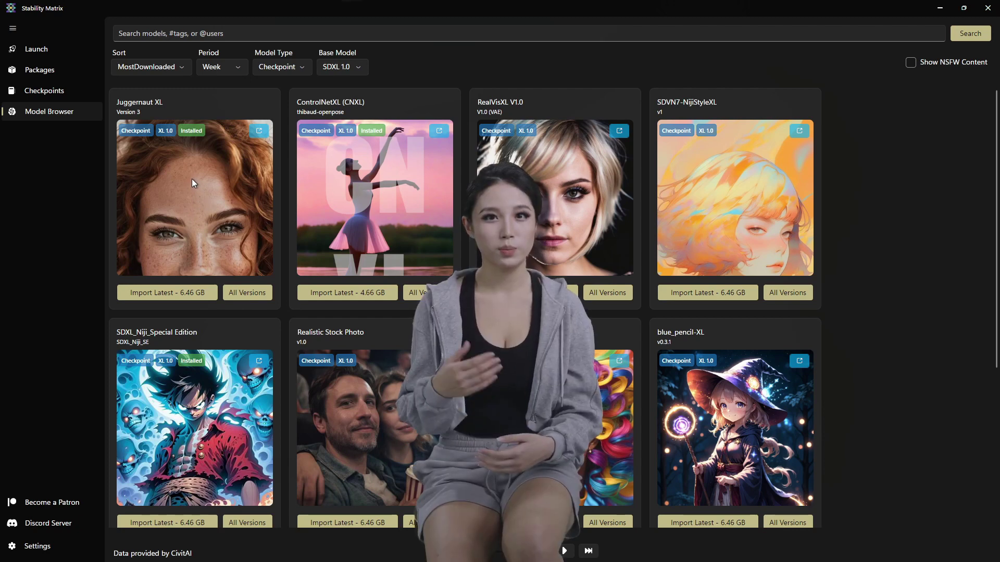
Scroll through the installed checkpoints, then go back to the Model Browser
{"action": "left_click", "coordinate": [45, 91]}
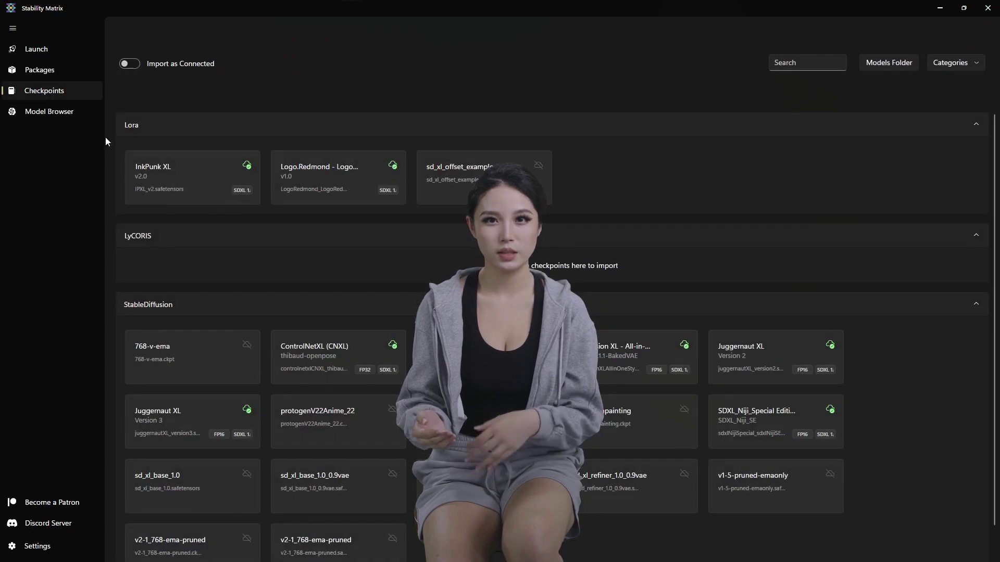
{"action": "scroll", "coordinate": [588, 297], "scroll_direction": "down", "scroll_amount": 1}
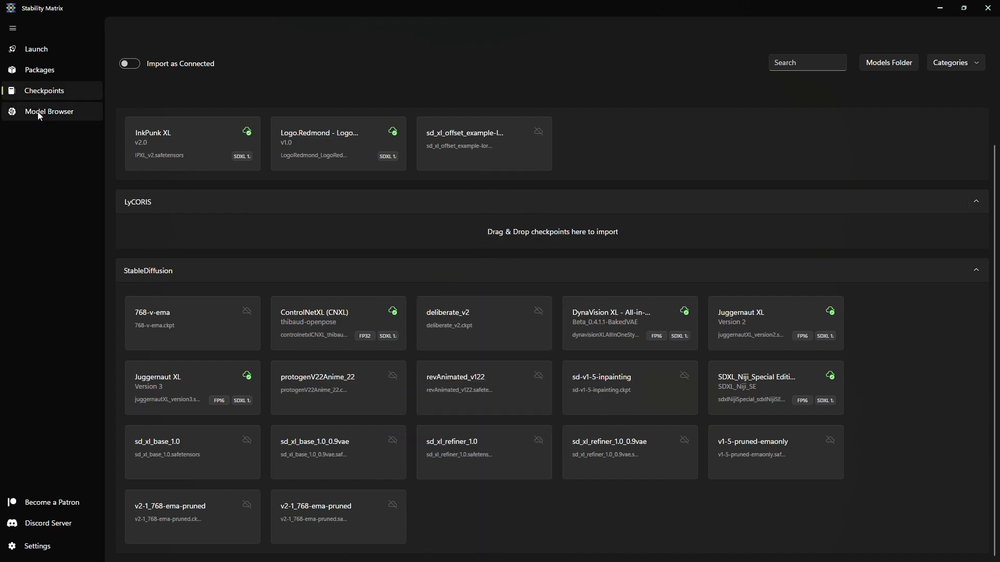
{"action": "left_click", "coordinate": [46, 110]}
Try the Period, Base Model and Model Type filters, ending on past week, SDXL 1.0, Checkpoint
{"action": "left_click", "coordinate": [230, 66]}
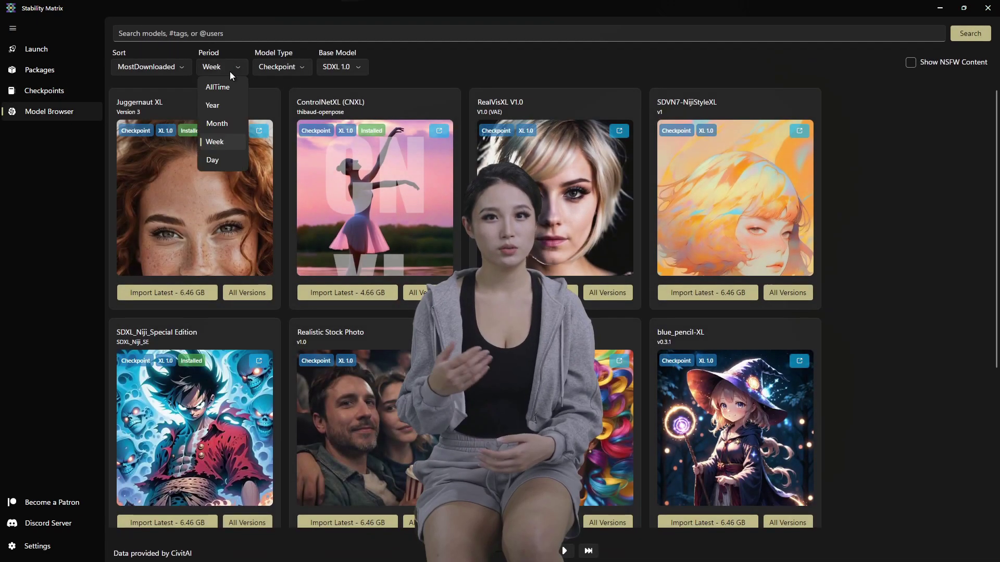
{"action": "left_click", "coordinate": [221, 109]}
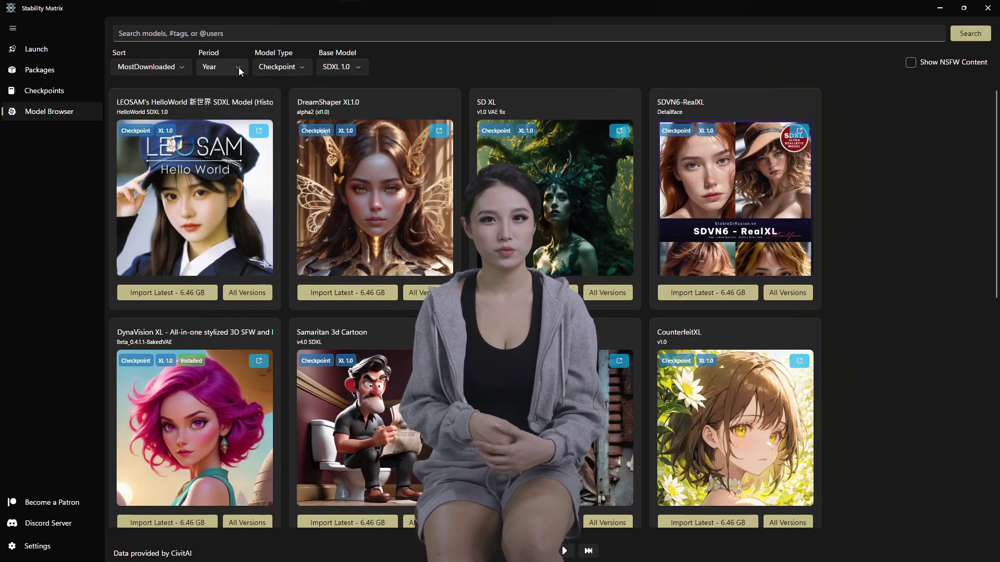
{"action": "left_click", "coordinate": [238, 68]}
{"action": "left_click", "coordinate": [214, 139]}
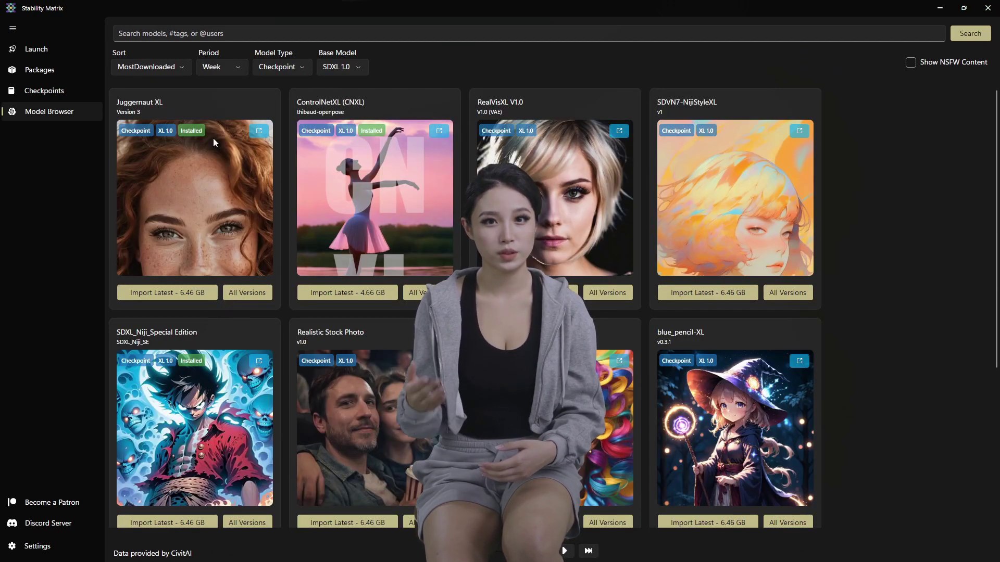
{"action": "left_click", "coordinate": [345, 66]}
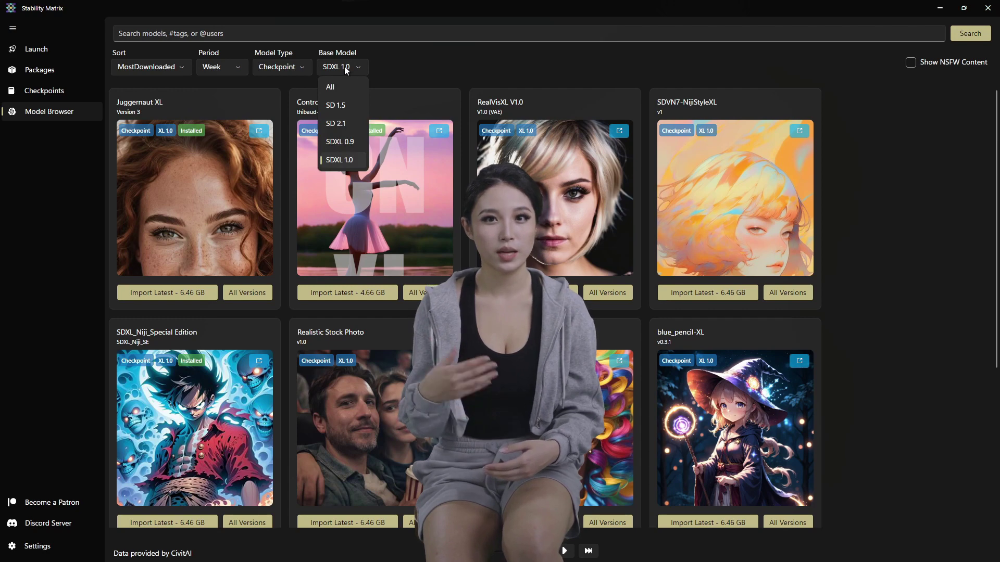
{"action": "left_click", "coordinate": [348, 67]}
{"action": "left_click", "coordinate": [294, 66]}
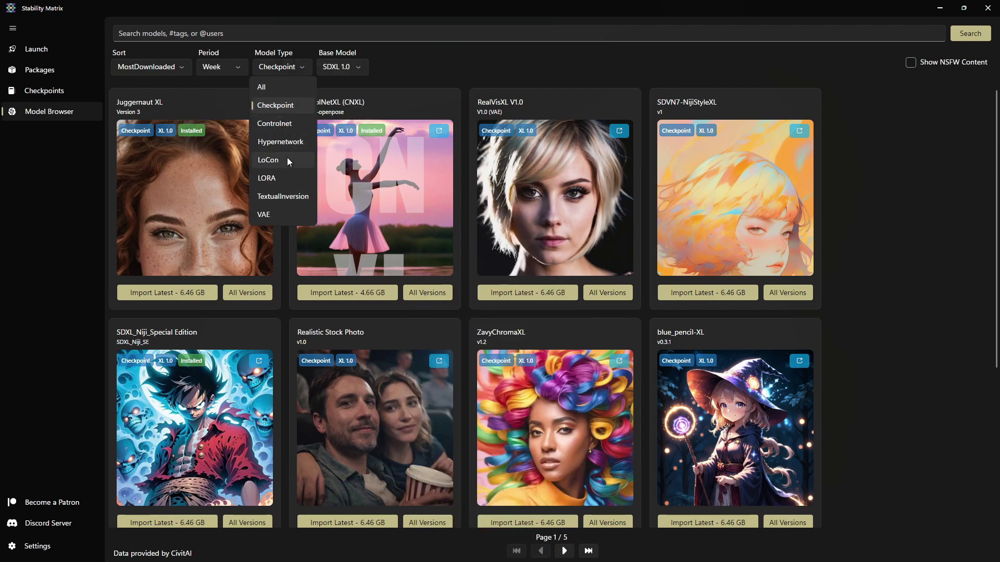
{"action": "left_click", "coordinate": [172, 67]}
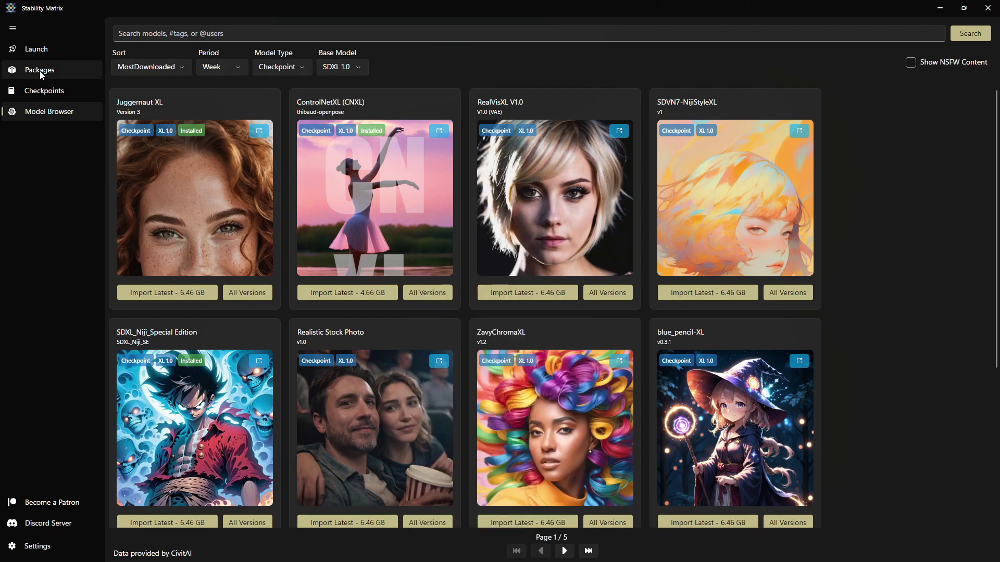
{"action": "left_click", "coordinate": [39, 70]}
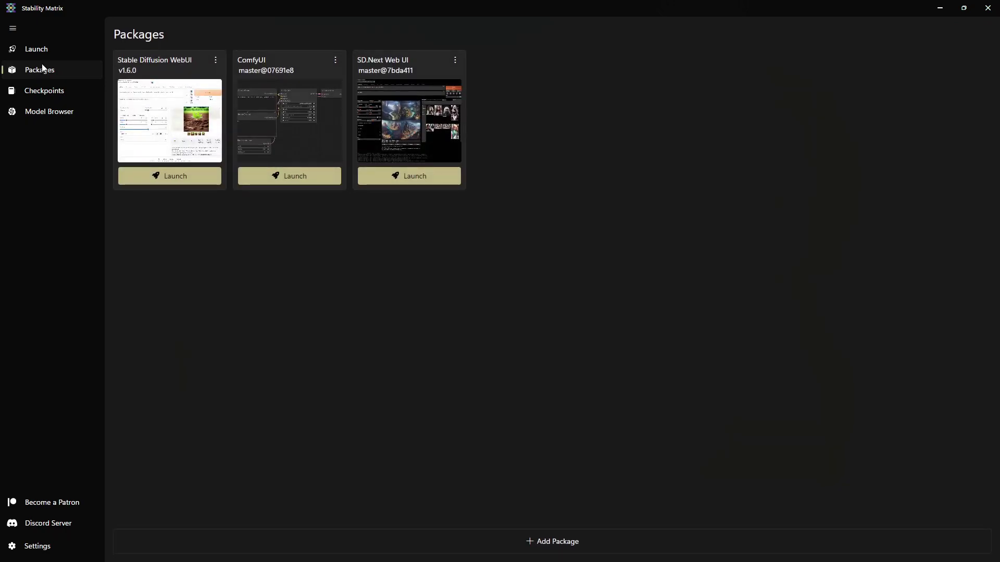
Check the running WebUI console on the Launch page, then the installed checkpoints list
{"action": "left_click", "coordinate": [39, 49]}
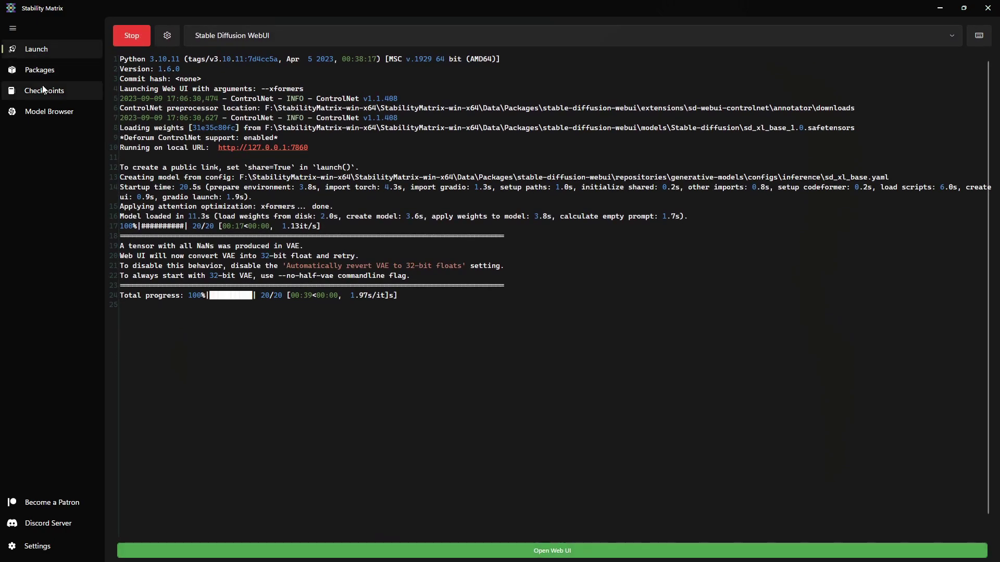
{"action": "left_click", "coordinate": [42, 88]}
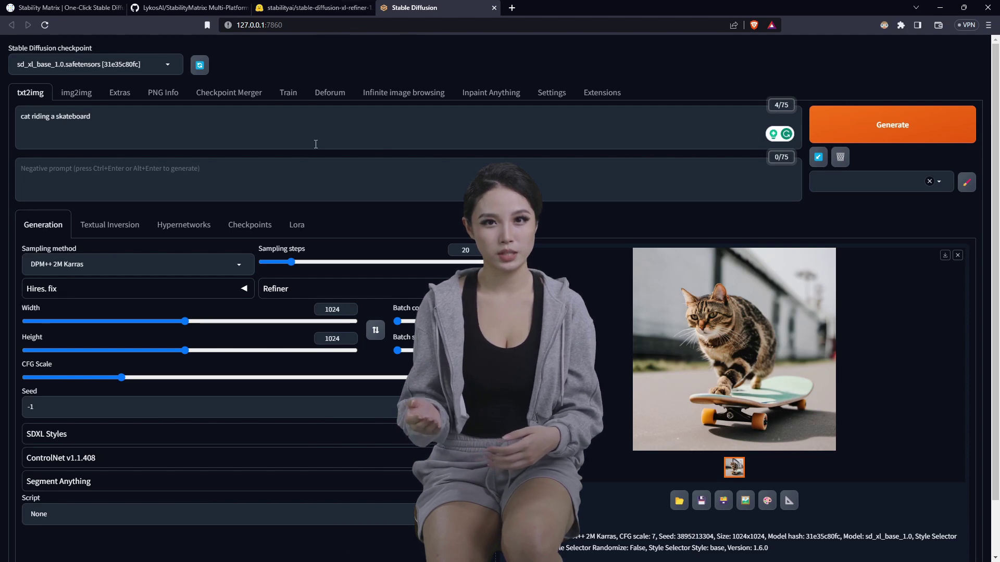
Switch the checkpoint to juggernautXL_version3.safetensors, leaving the sampler at DPM++ 2M Karras
{"action": "left_click", "coordinate": [154, 66]}
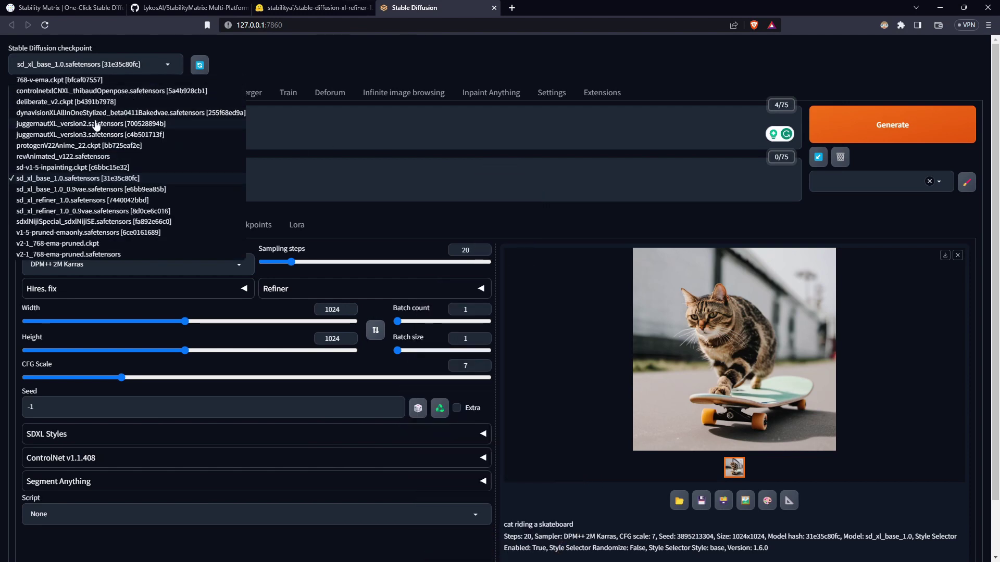
{"action": "left_click", "coordinate": [87, 136]}
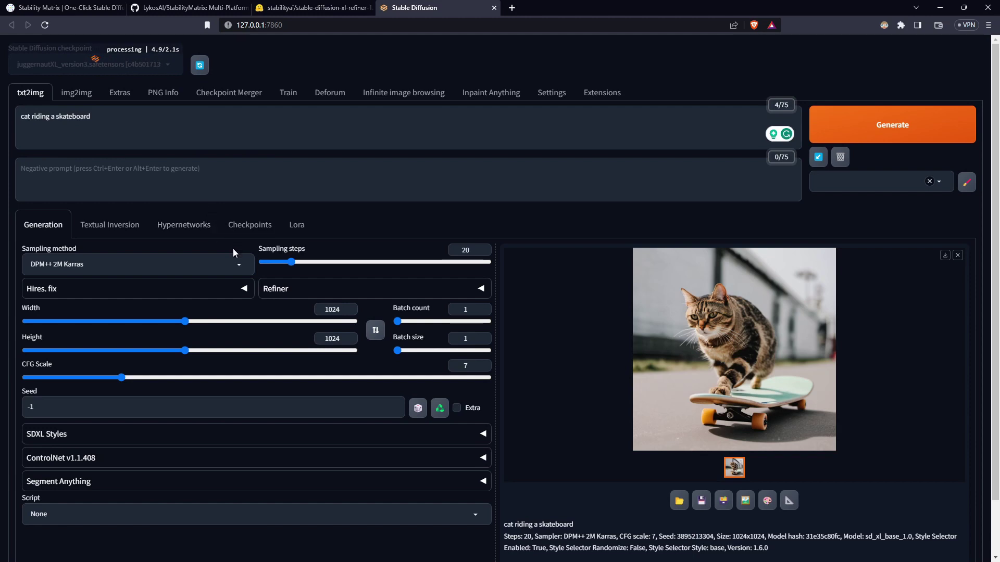
{"action": "left_click", "coordinate": [239, 268]}
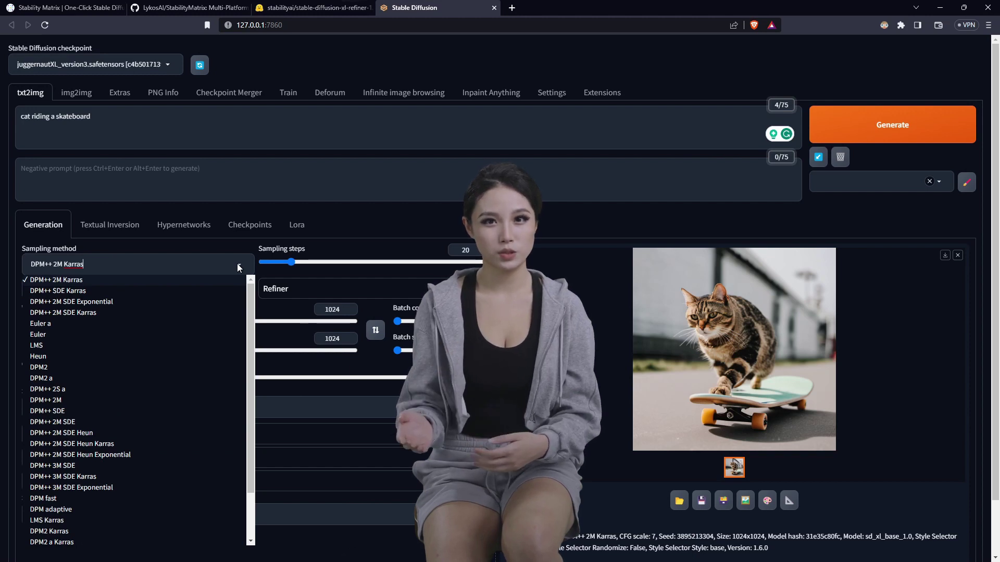
{"action": "left_click", "coordinate": [258, 184]}
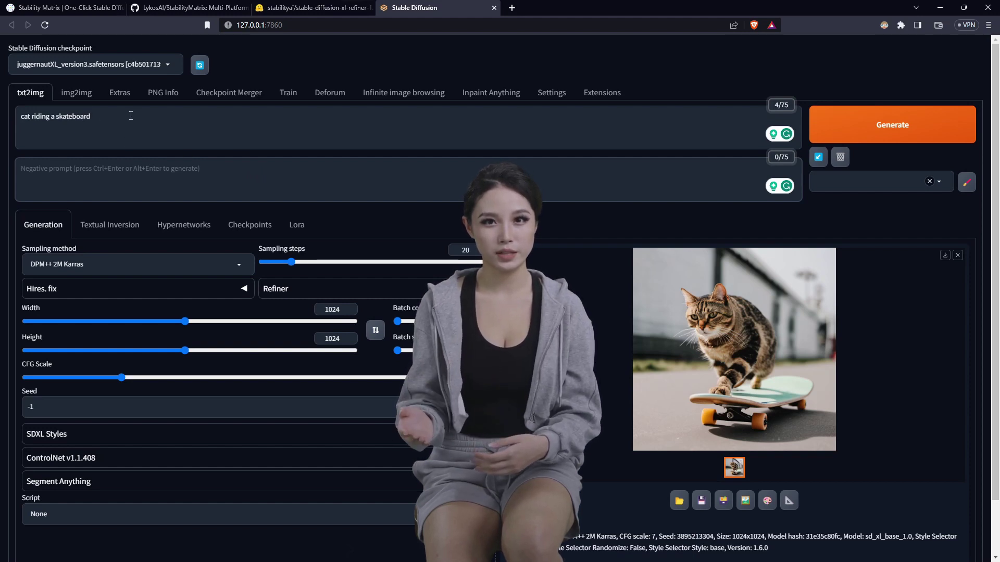
Generate the 'cat riding a skateboard' image again using the Juggernaut XL checkpoint
{"action": "left_click", "coordinate": [901, 129]}
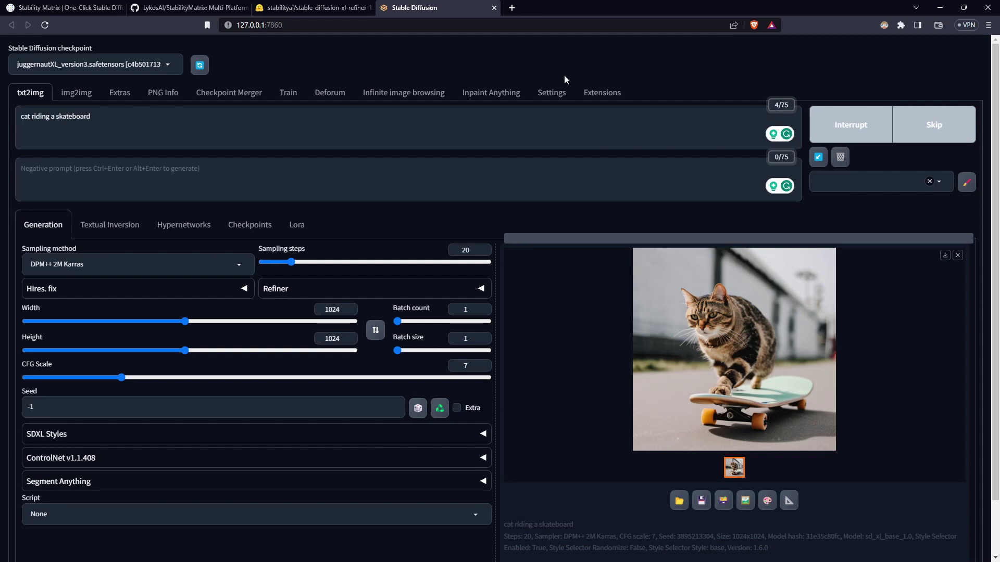